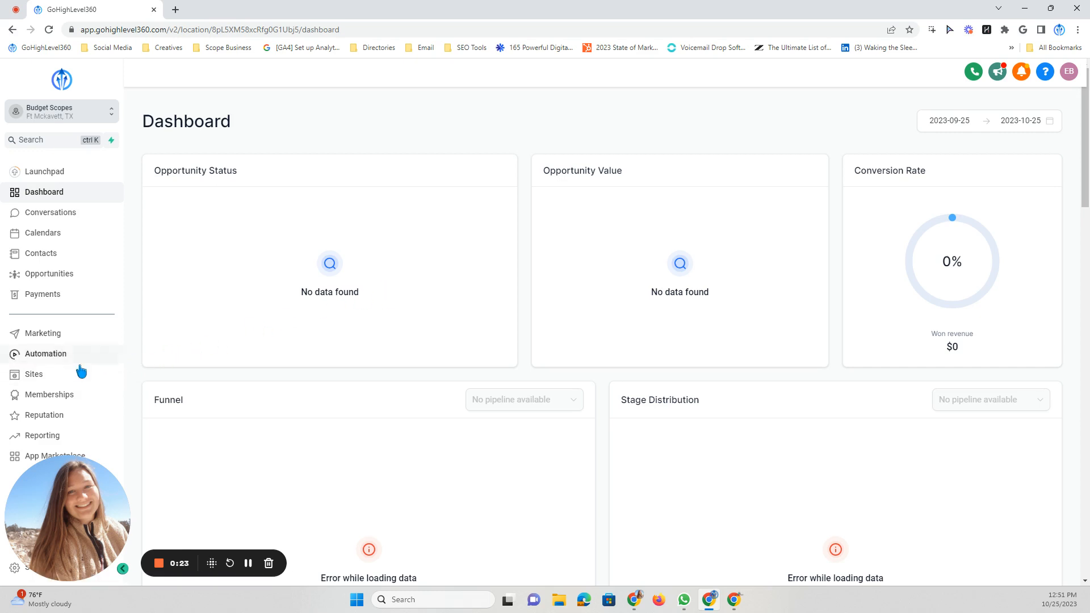
# - Open the Home page of the Budget Night Vision website in the page builder
pyautogui.click(61, 375)
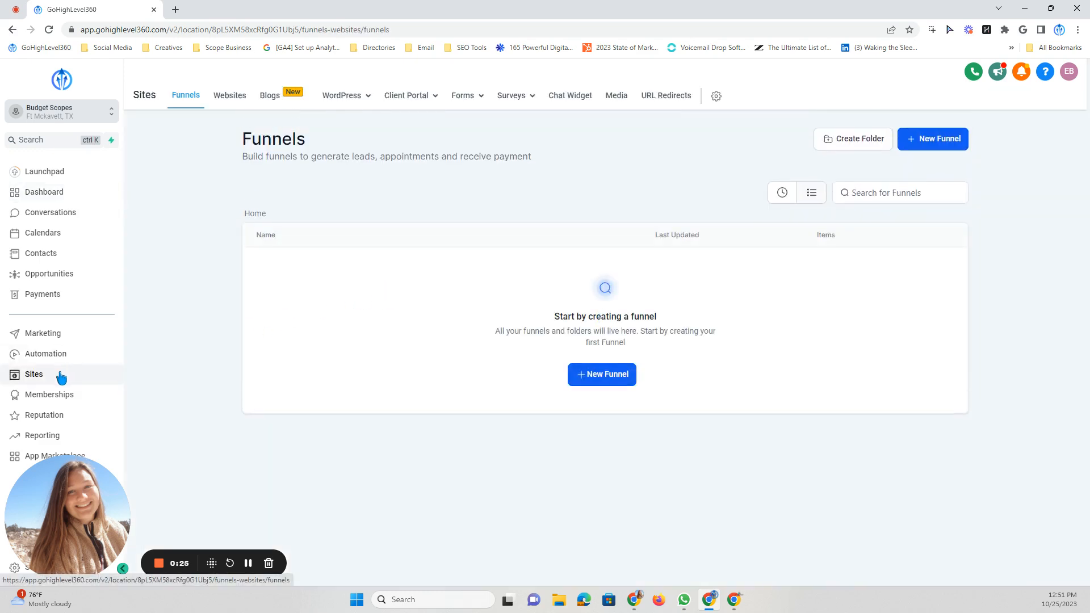
pyautogui.click(234, 106)
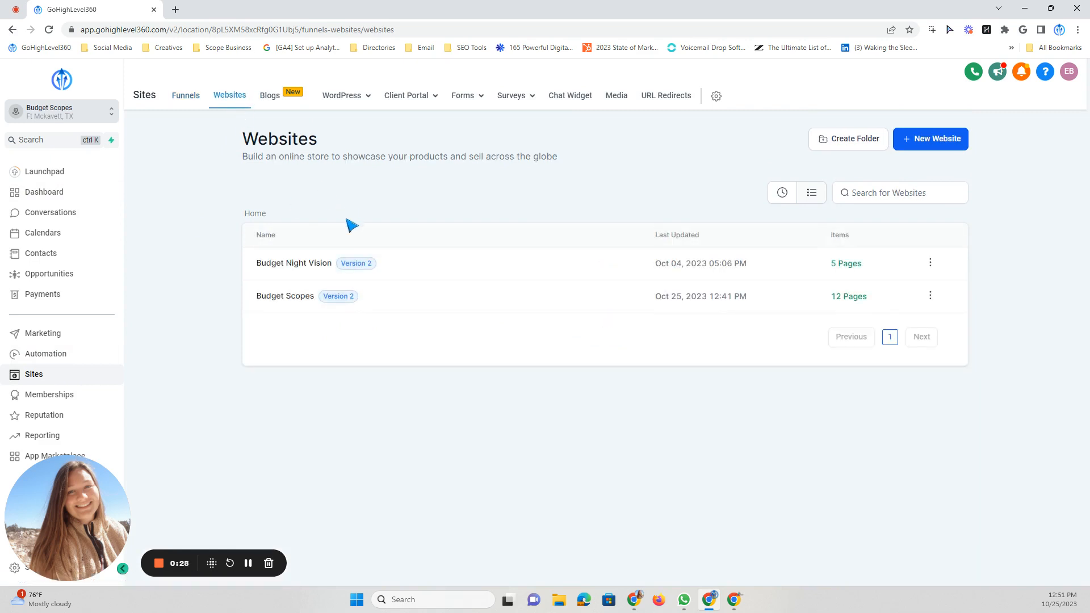
pyautogui.click(299, 265)
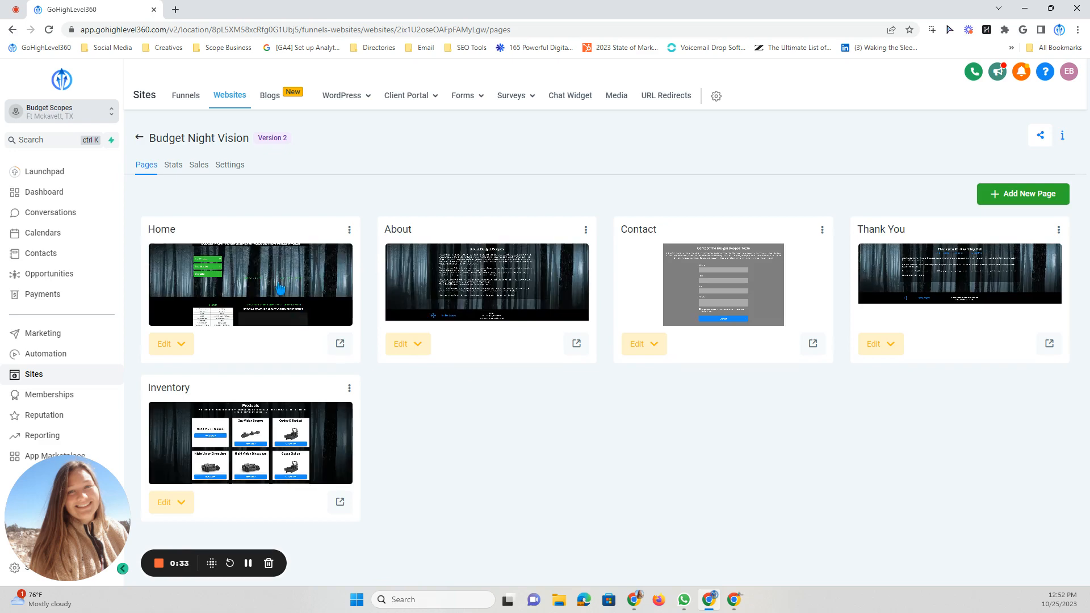
pyautogui.click(280, 289)
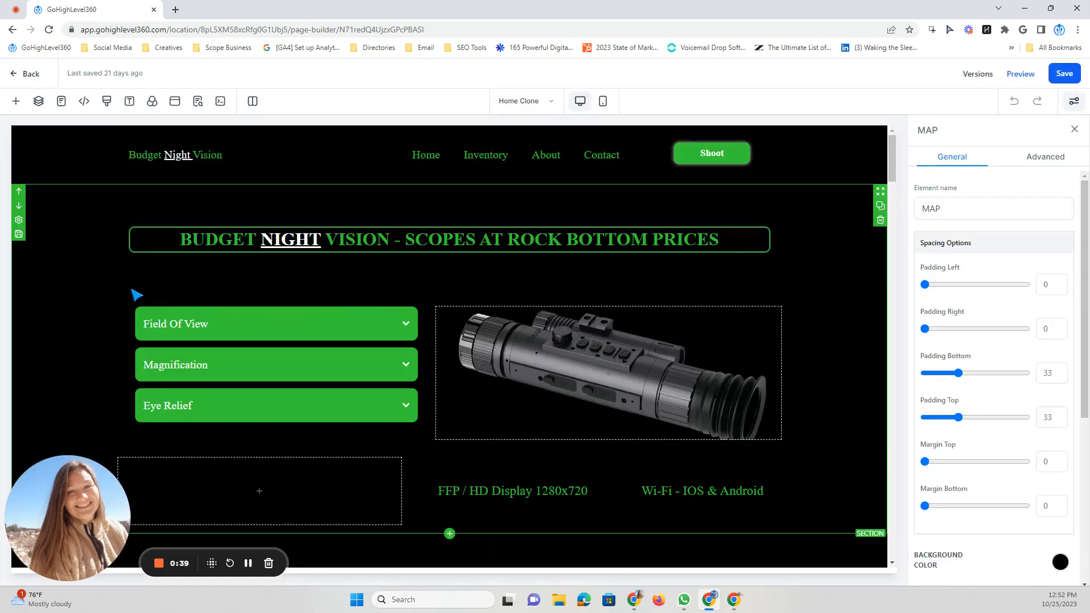
# - Add an online store to the Budget Night Vision site
pyautogui.click(309, 336)
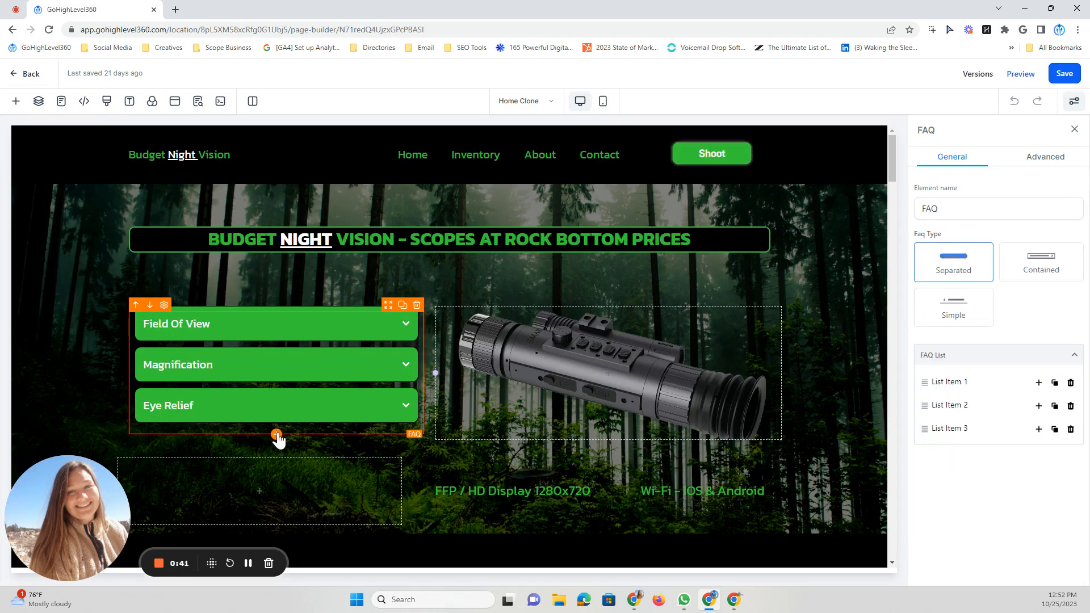
pyautogui.click(277, 435)
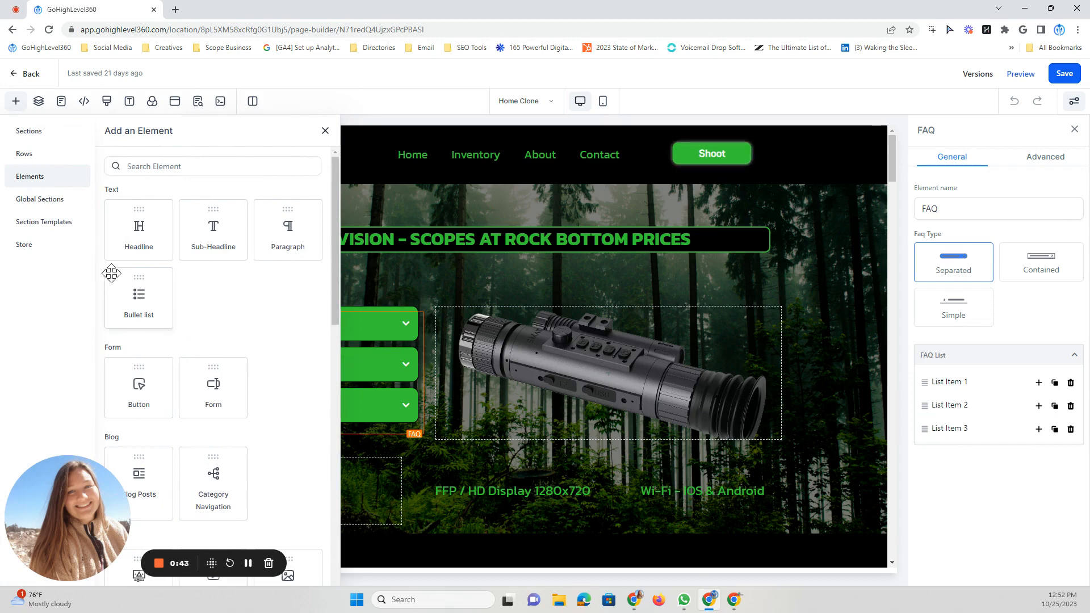
pyautogui.click(32, 246)
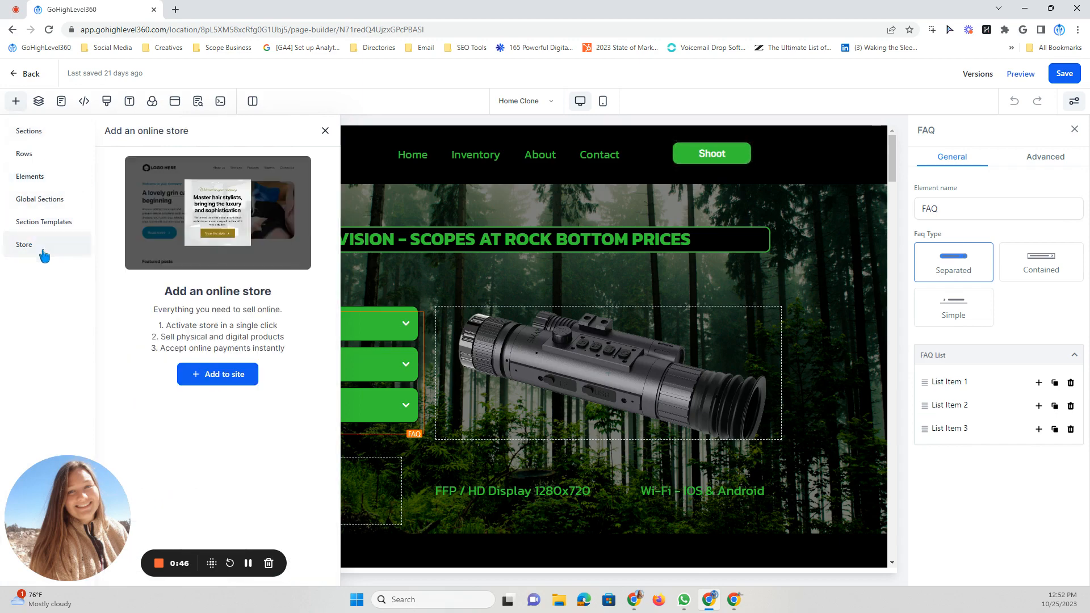
pyautogui.click(218, 377)
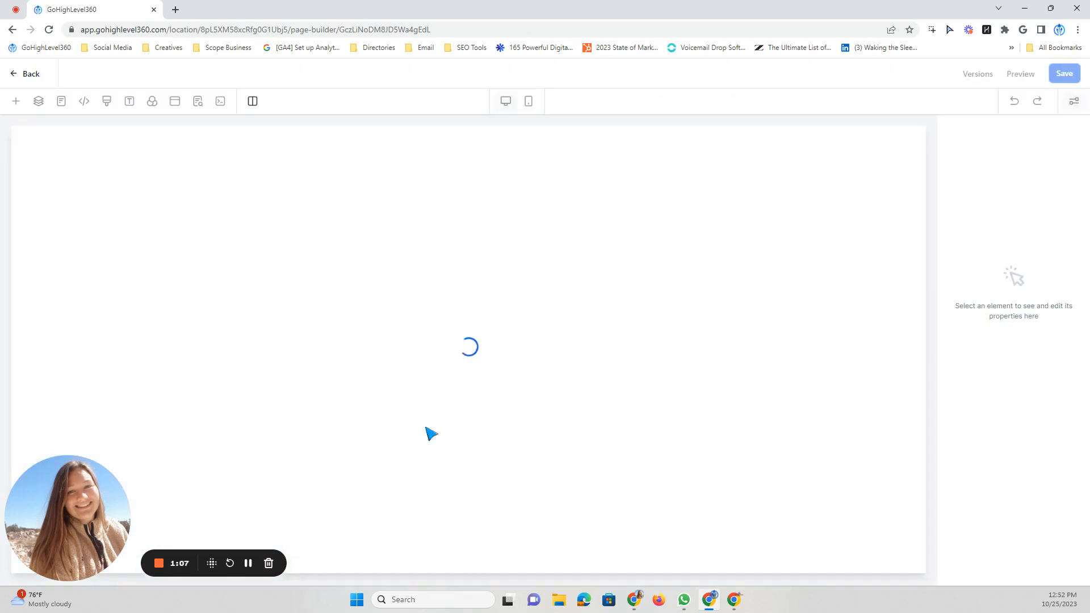
pyautogui.click(248, 563)
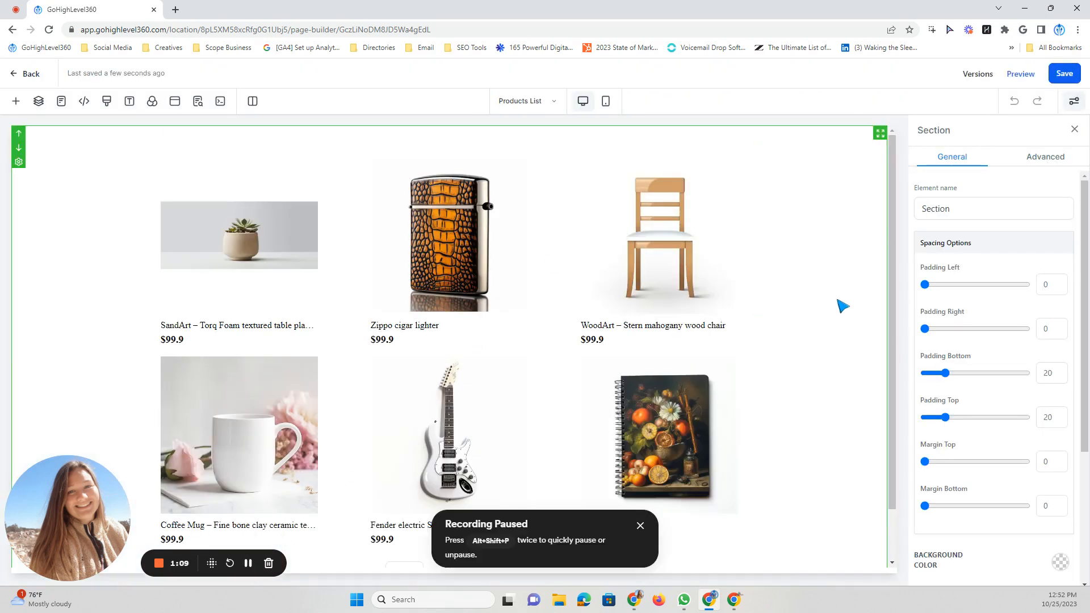
# - Inspect the Product List element and its product management page, and return to the page builder
pyautogui.click(657, 293)
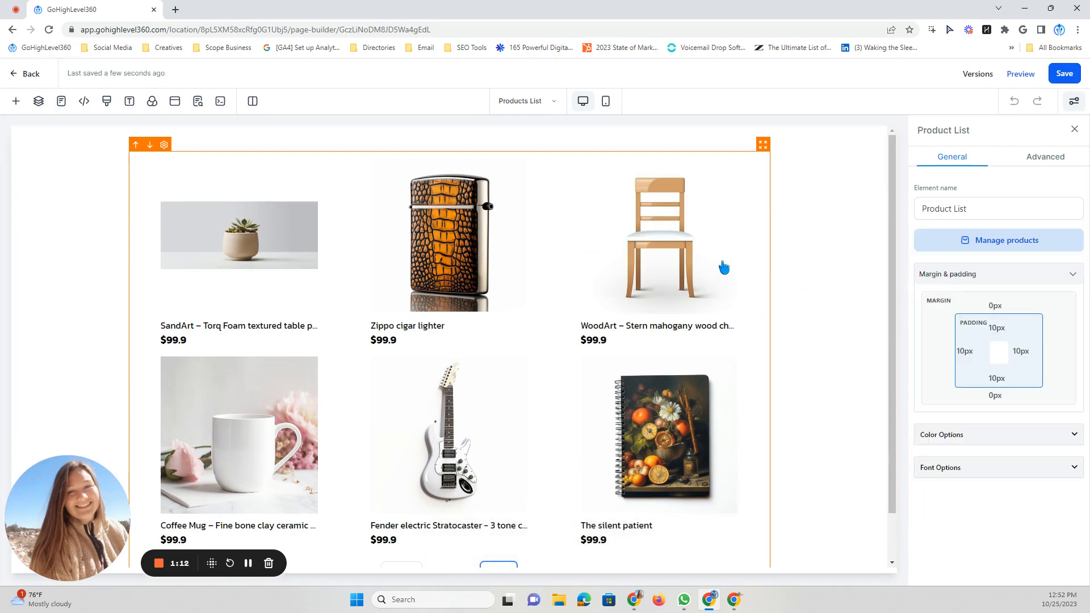
pyautogui.scroll(-1, 703, 329)
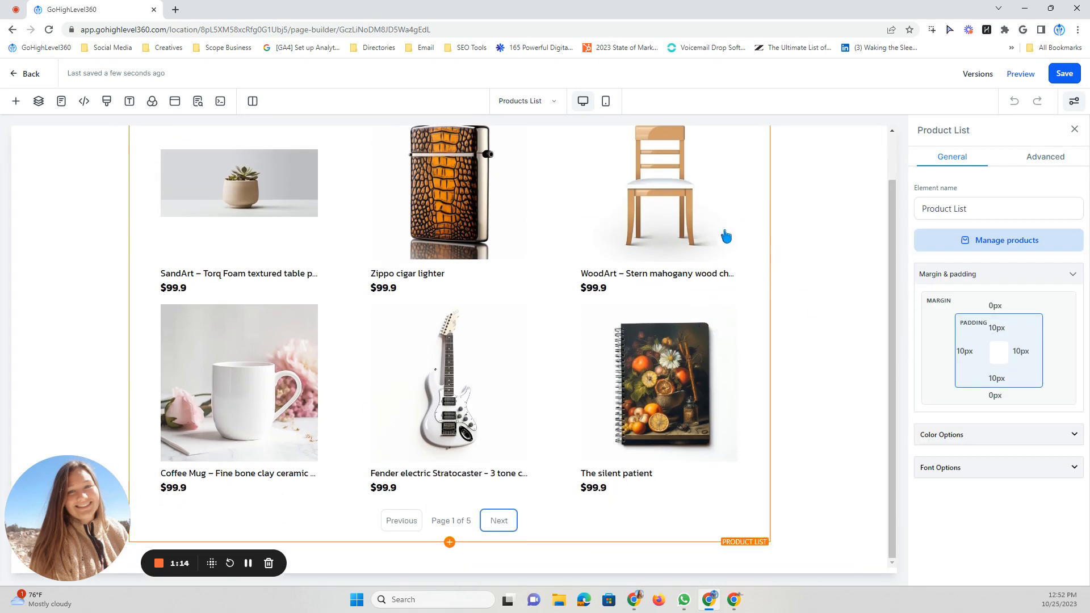
pyautogui.scroll(1, 725, 236)
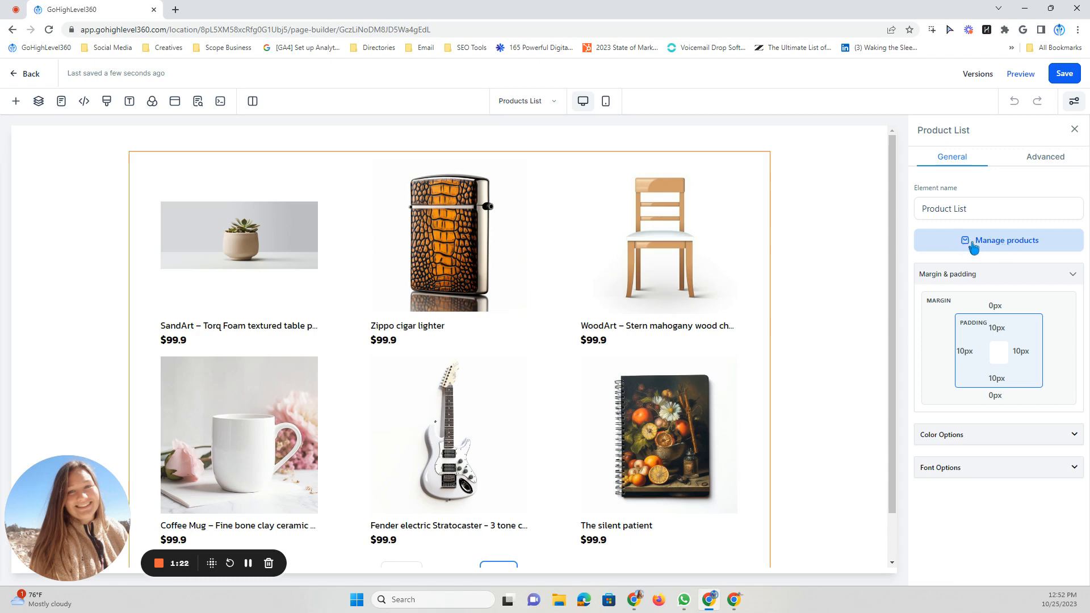
pyautogui.click(998, 247)
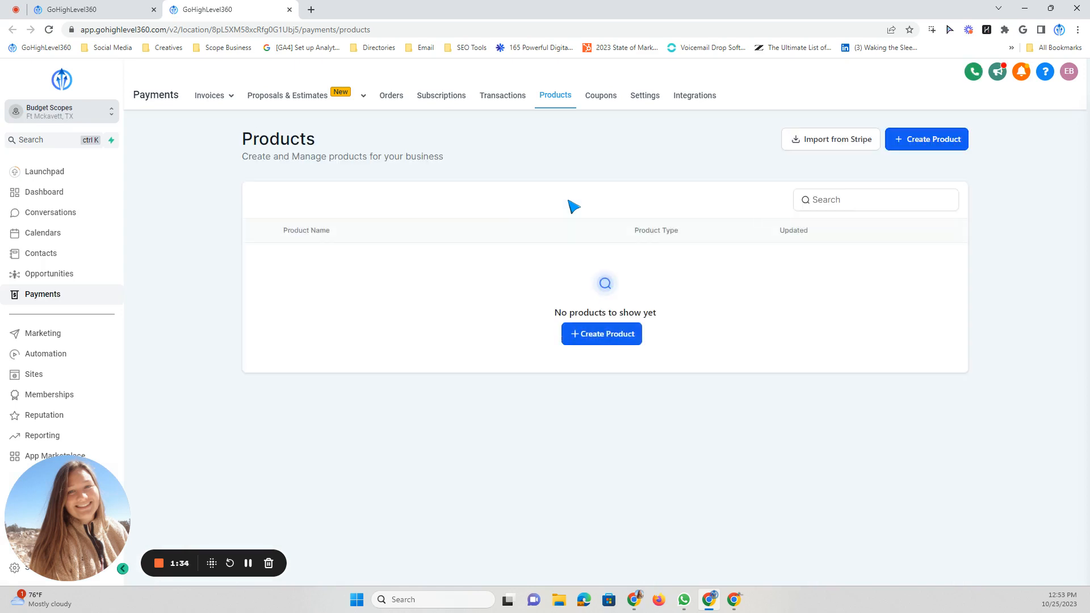
pyautogui.click(117, 9)
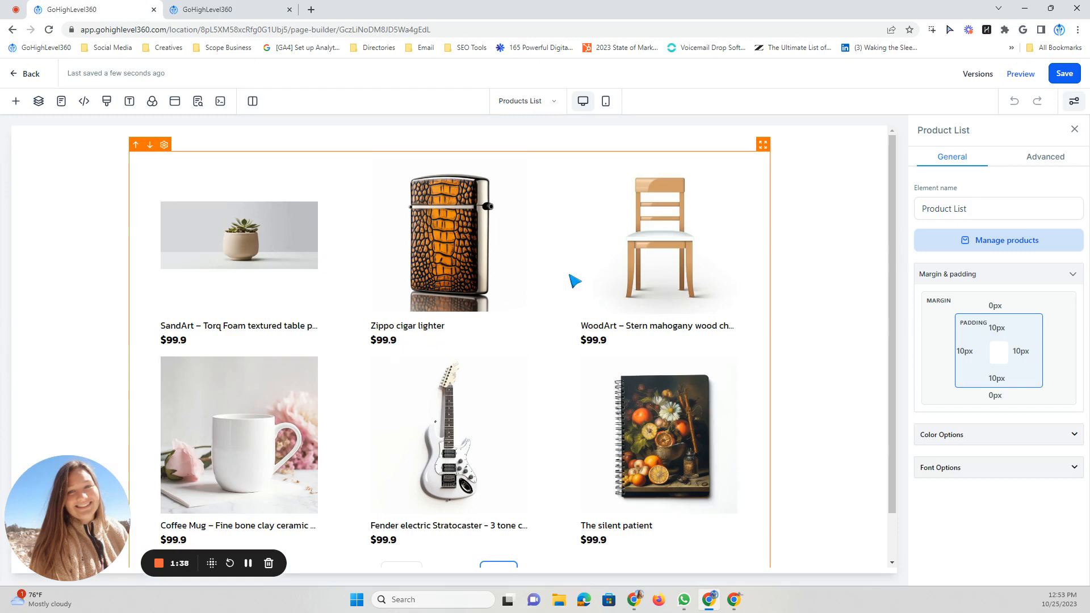
# - Set the background color of the section holding the product list to black
pyautogui.click(849, 246)
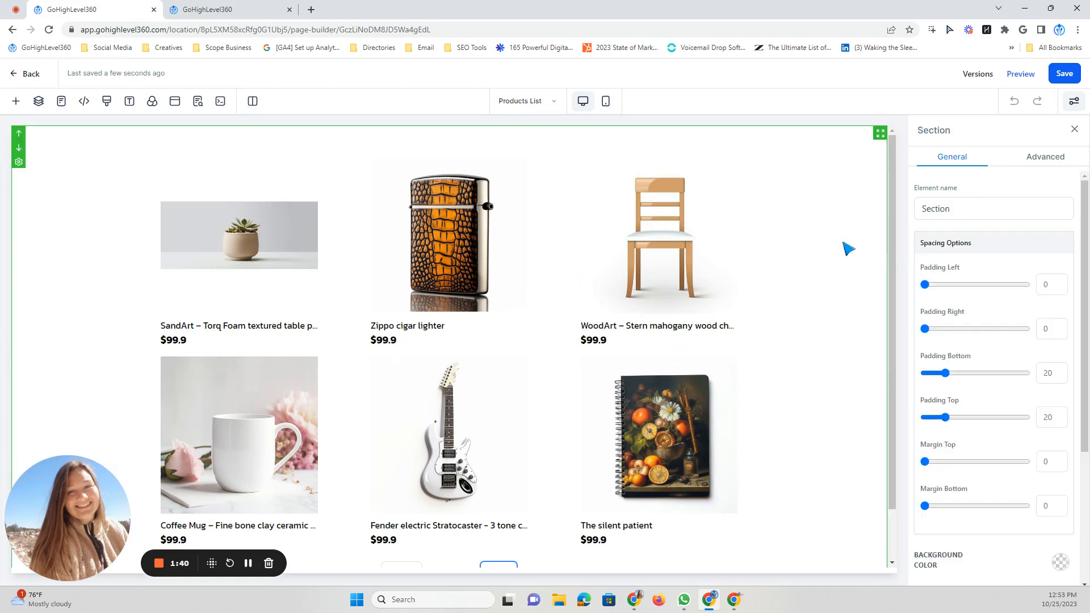
pyautogui.scroll(-1, 848, 255)
pyautogui.scroll(-4, 1031, 523)
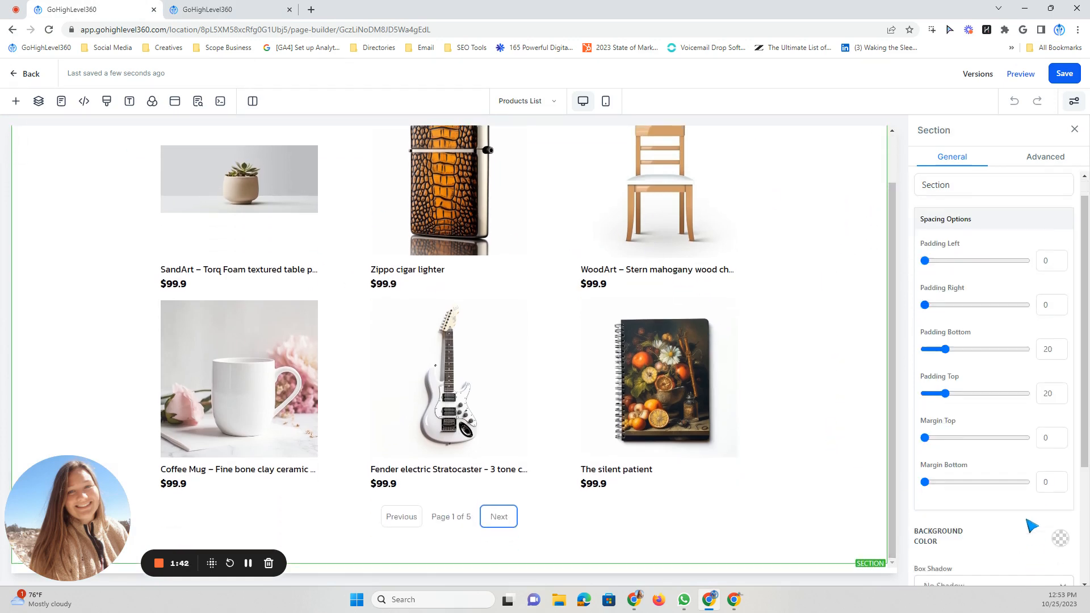
pyautogui.click(1060, 366)
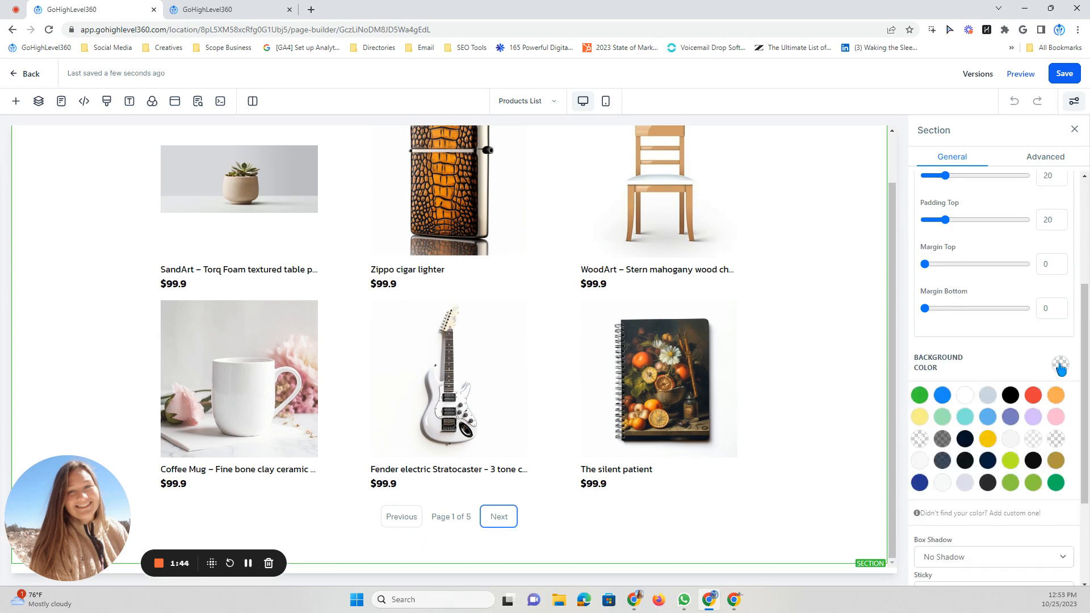
pyautogui.click(1011, 395)
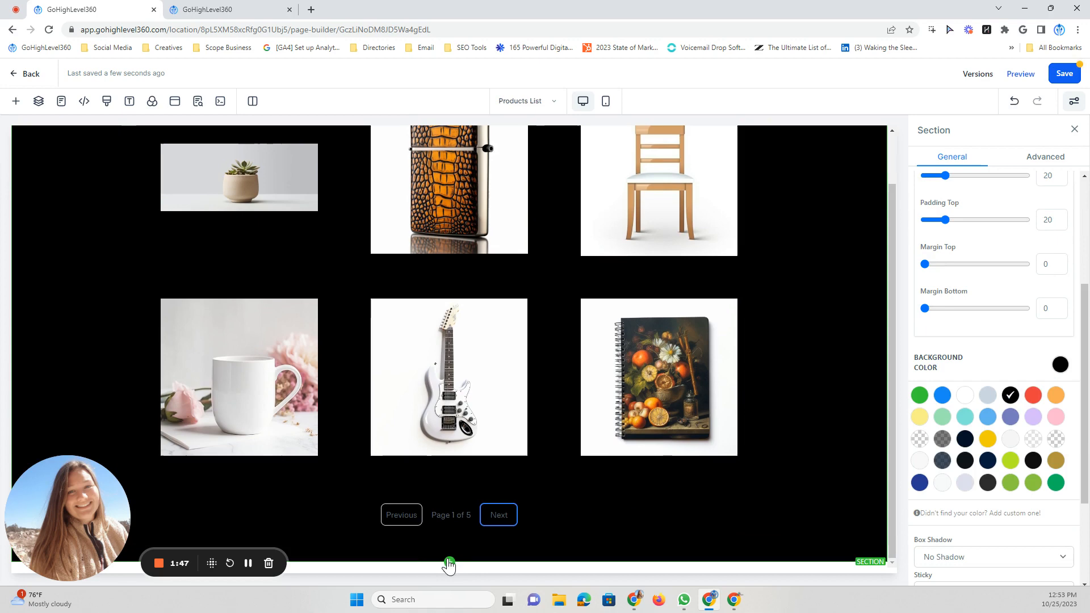
# - Add a full-width section below the product list section
pyautogui.click(449, 562)
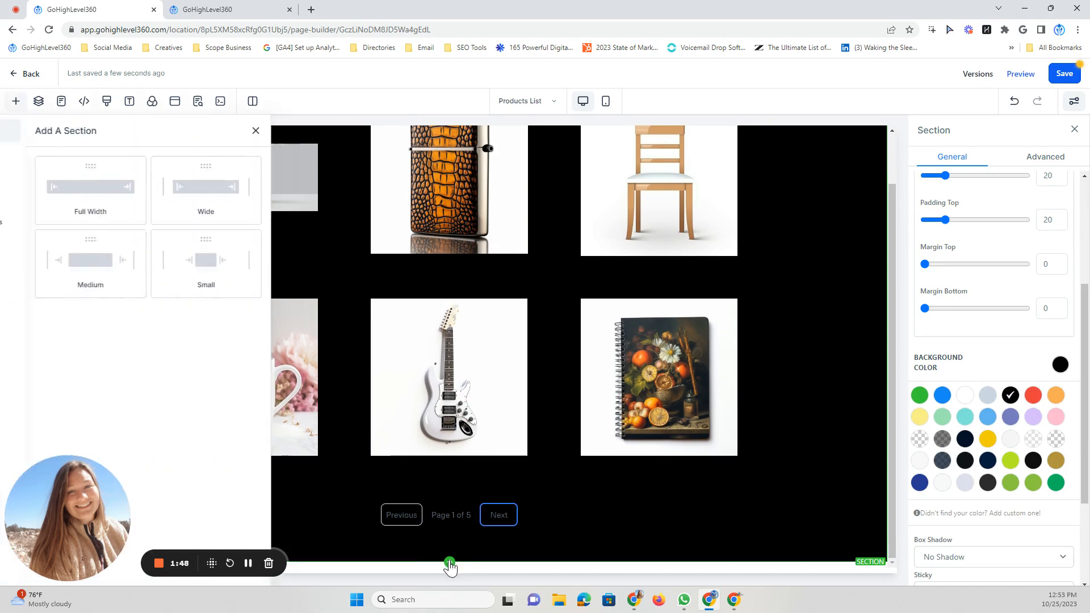
pyautogui.click(155, 214)
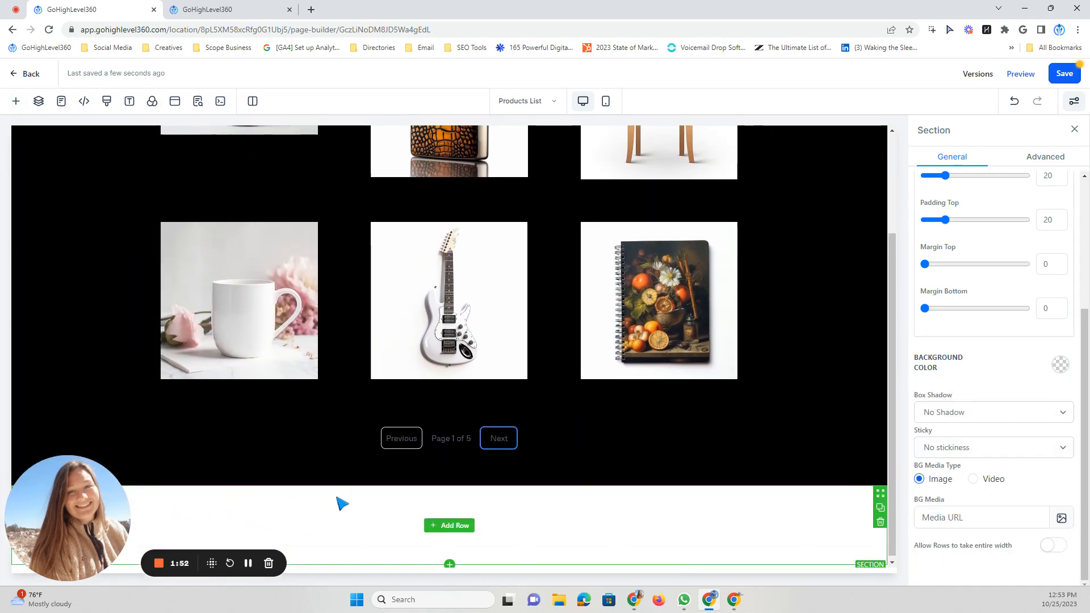
pyautogui.scroll(2, 363, 499)
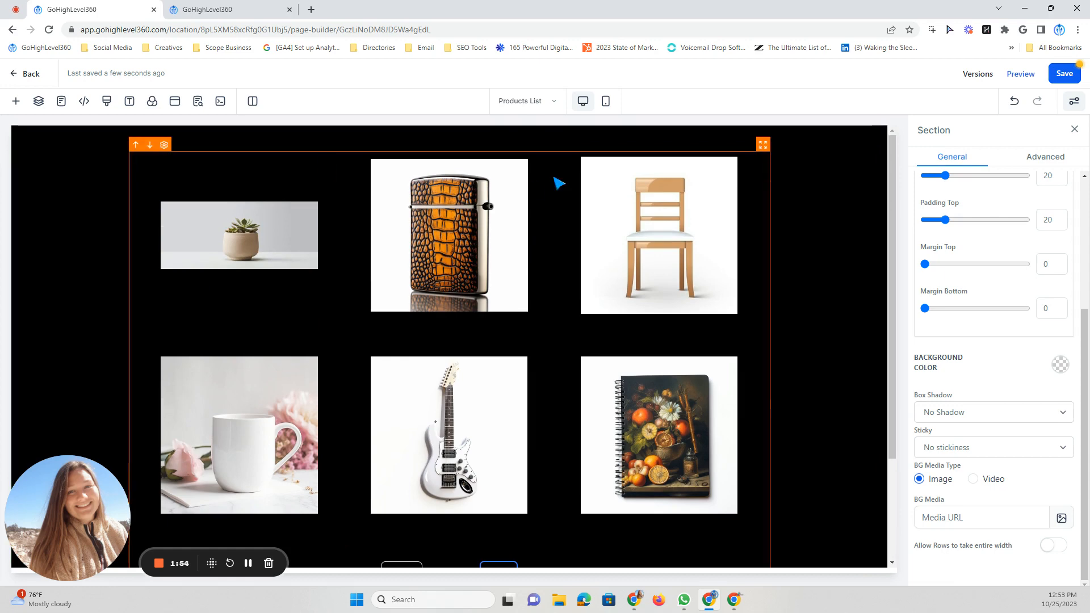
# - Open the Product details store page, leaving the Products List page without saving
pyautogui.click(555, 103)
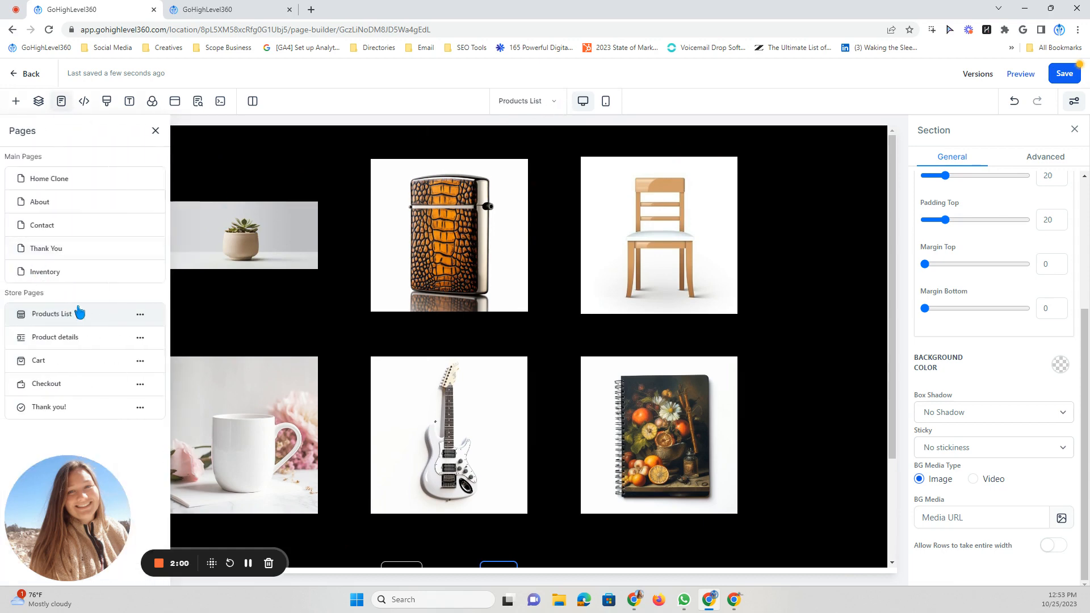
pyautogui.click(44, 340)
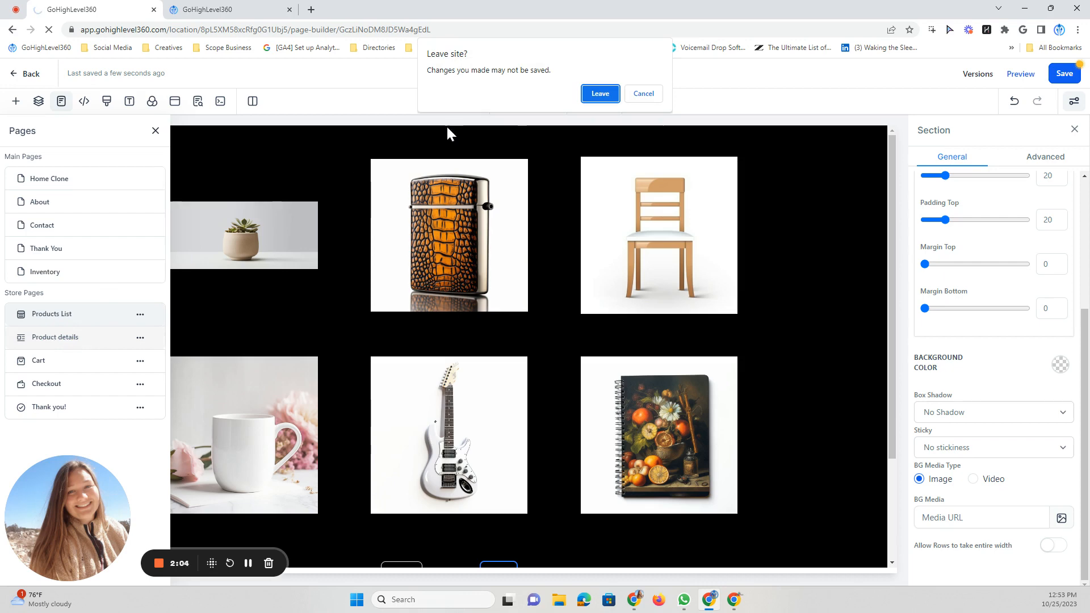
pyautogui.click(607, 95)
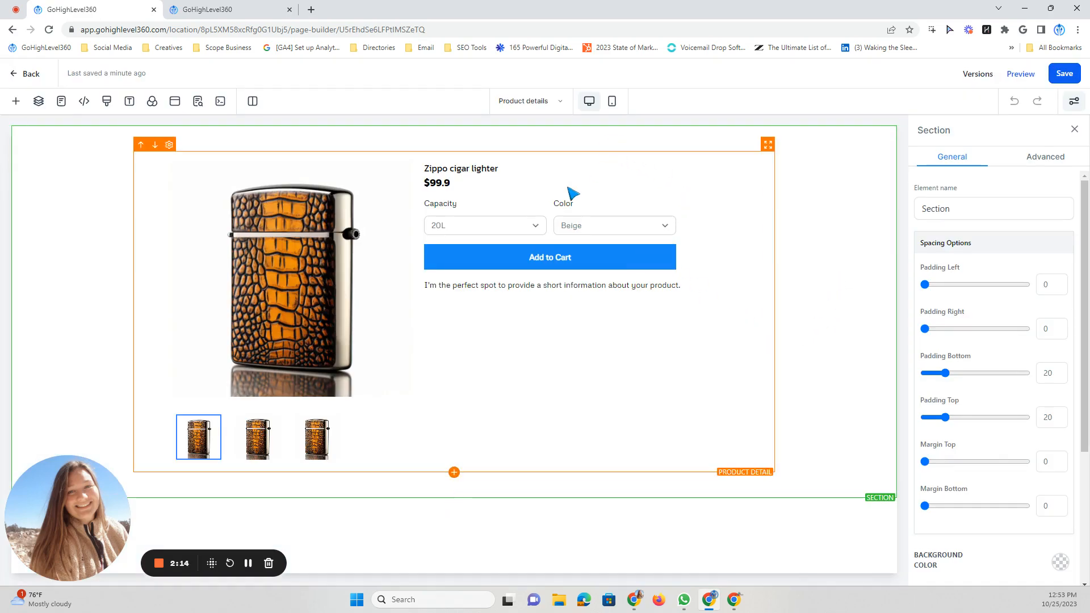
# - Examine the Product Detail element, including its product title and the placeholder description under the cart button
pyautogui.click(476, 175)
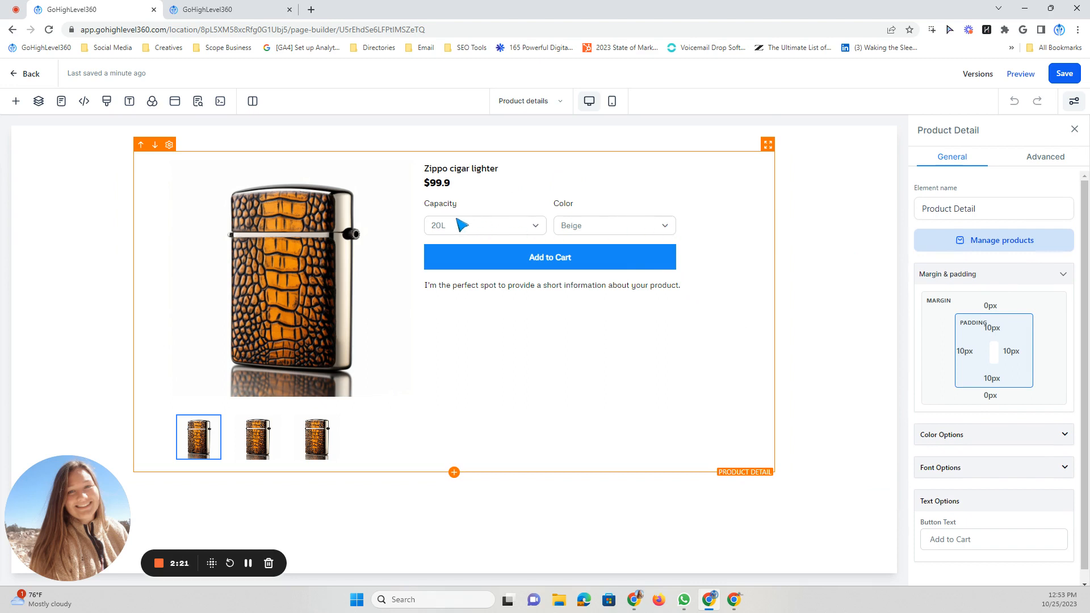
pyautogui.moveTo(436, 169); pyautogui.dragTo(509, 167)
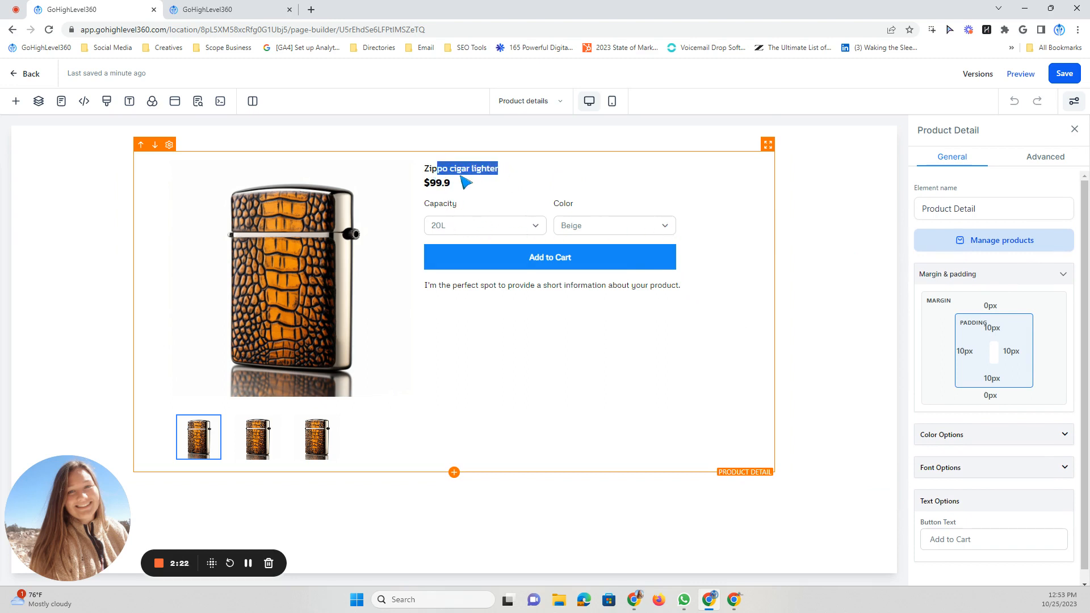
pyautogui.click(449, 178)
pyautogui.moveTo(501, 294); pyautogui.dragTo(606, 300)
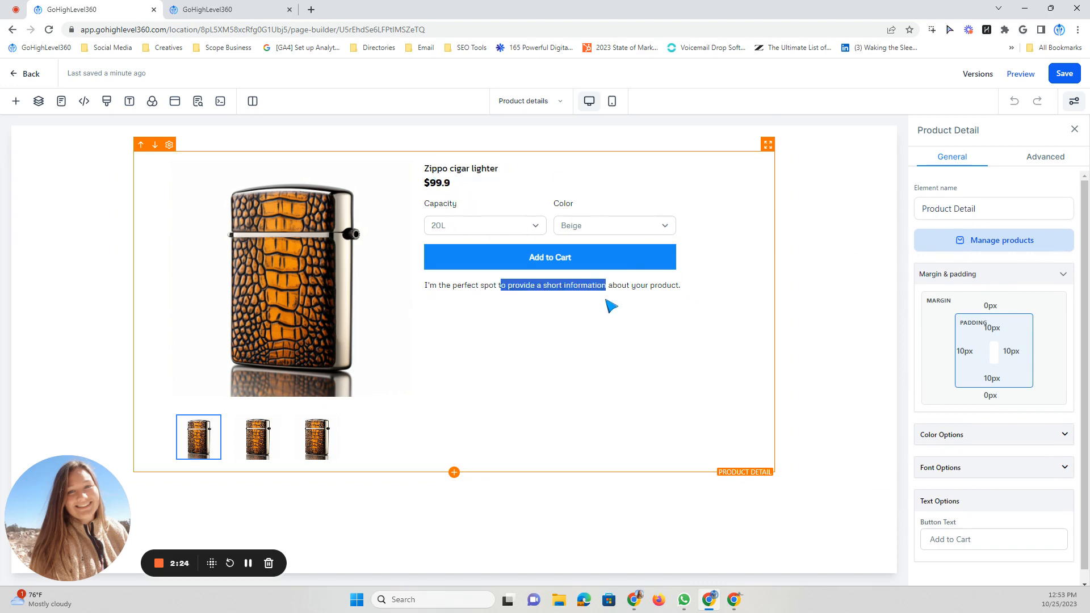
# - Set the background color of the section around the product detail to black
pyautogui.click(846, 289)
pyautogui.click(1060, 562)
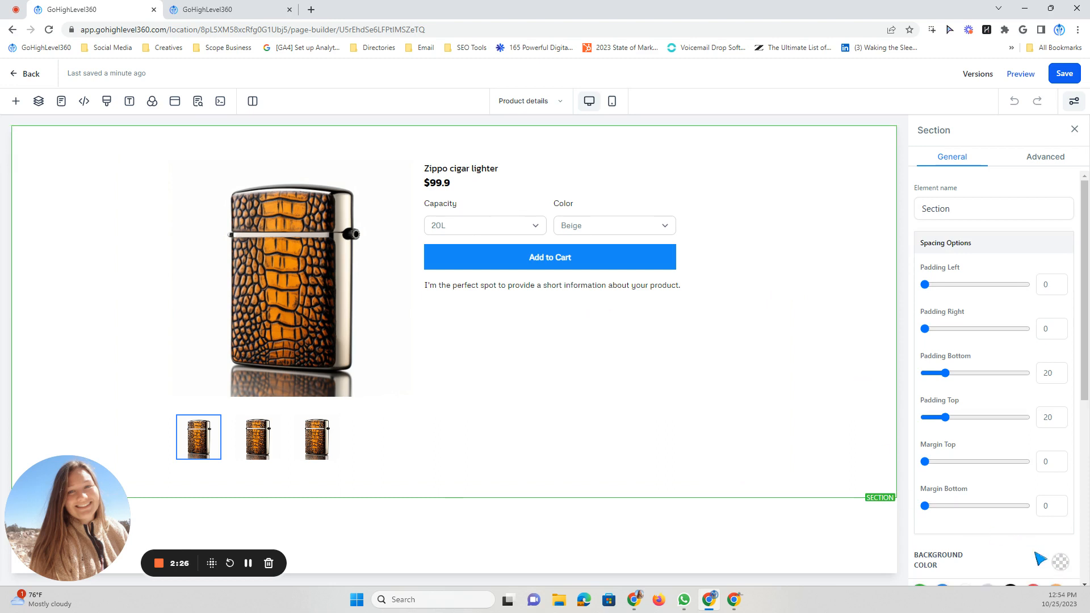
pyautogui.click(1011, 478)
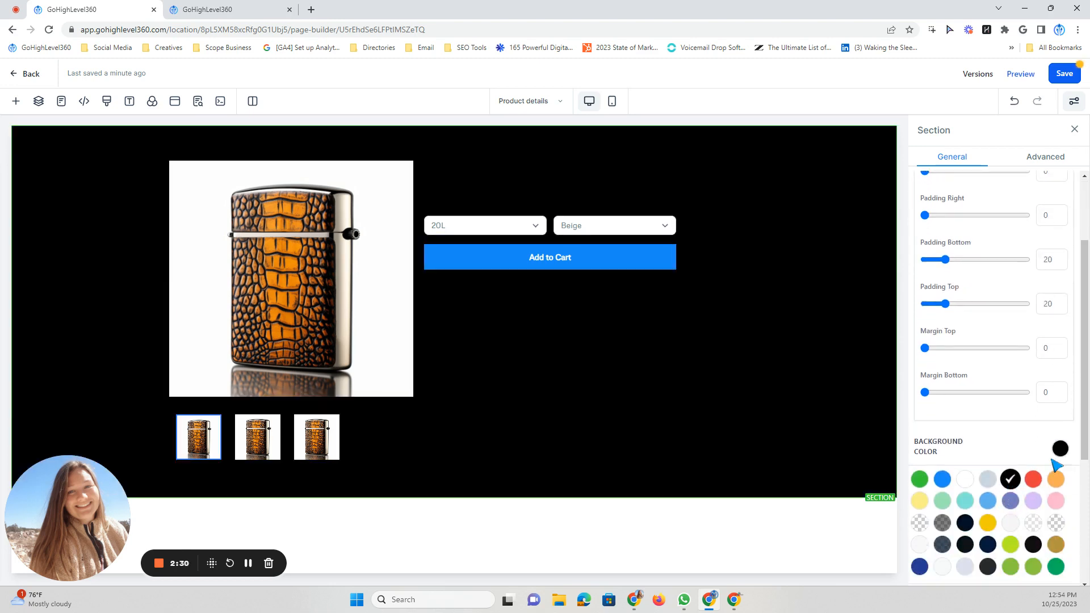
pyautogui.click(1060, 449)
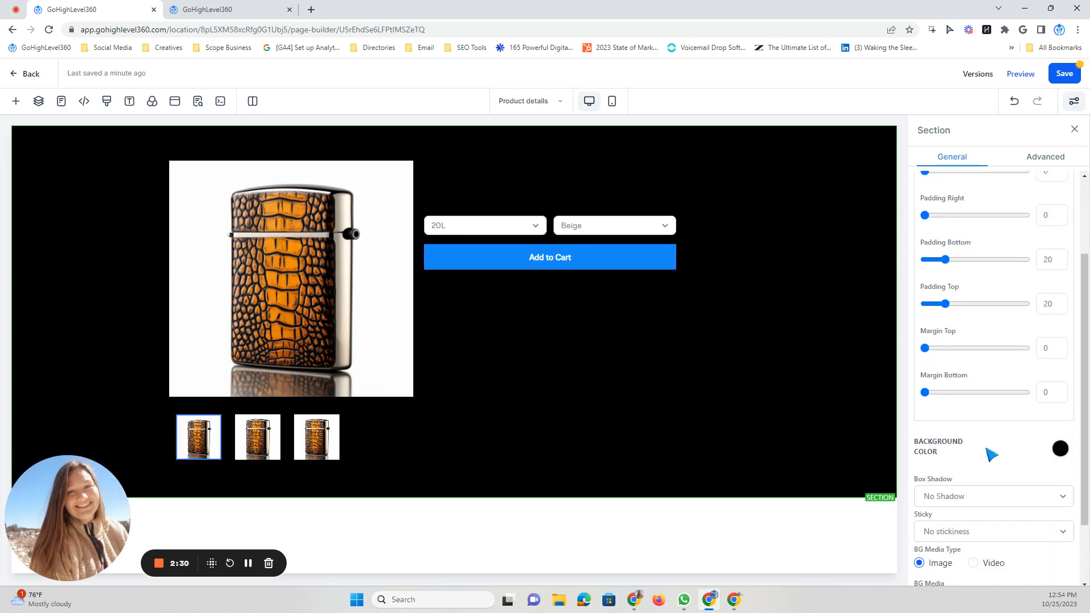
# - Open the Cart store page, leaving the Product details page without saving
pyautogui.click(61, 101)
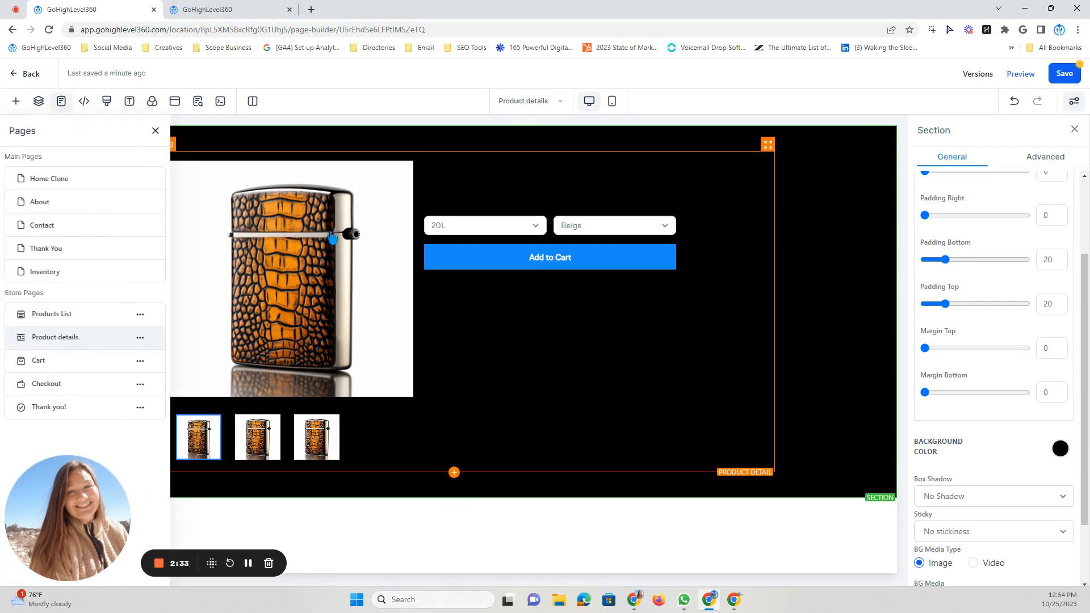
pyautogui.click(48, 364)
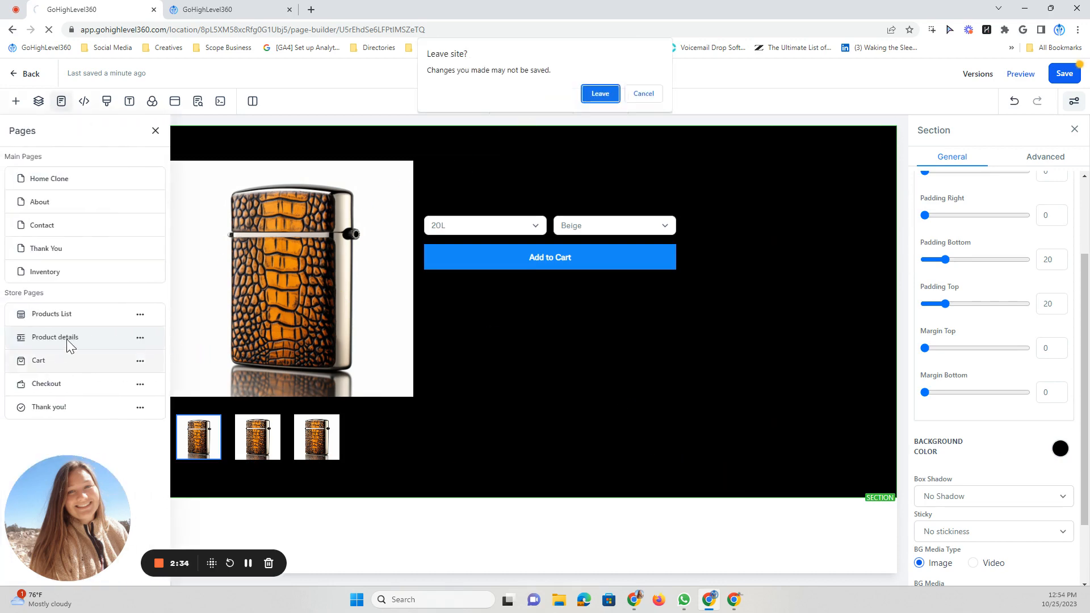
pyautogui.click(600, 94)
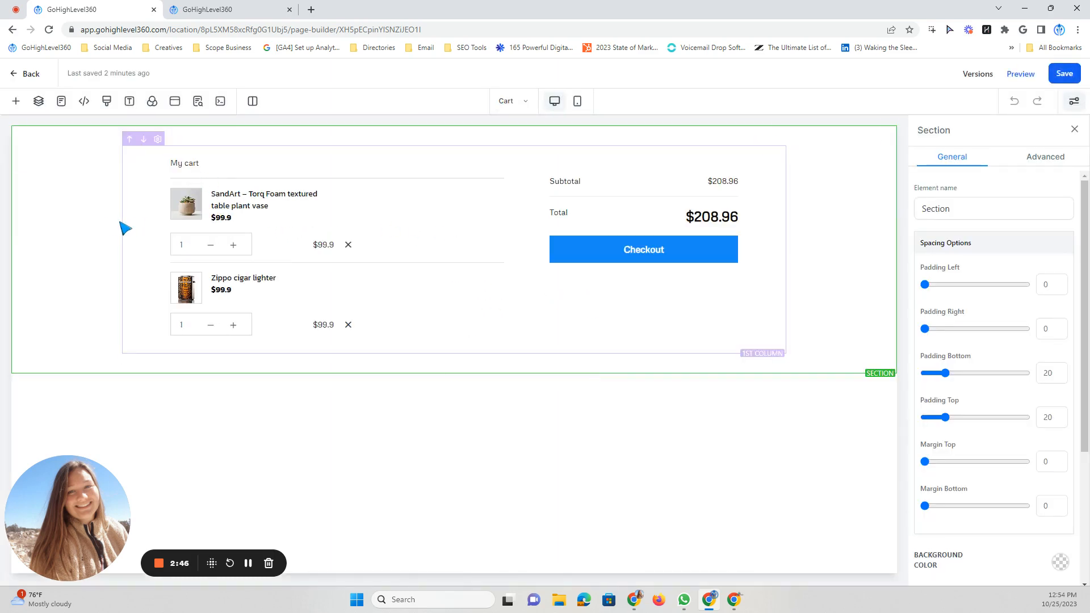
# - Show the Cart element's settings, and open the Checkout store page
pyautogui.click(230, 254)
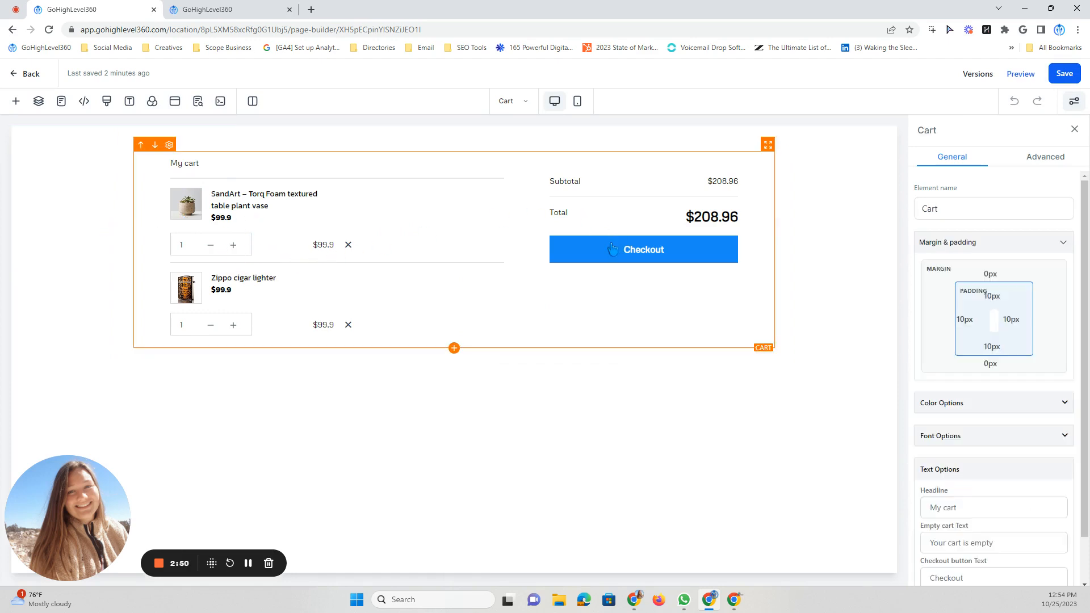
pyautogui.click(508, 100)
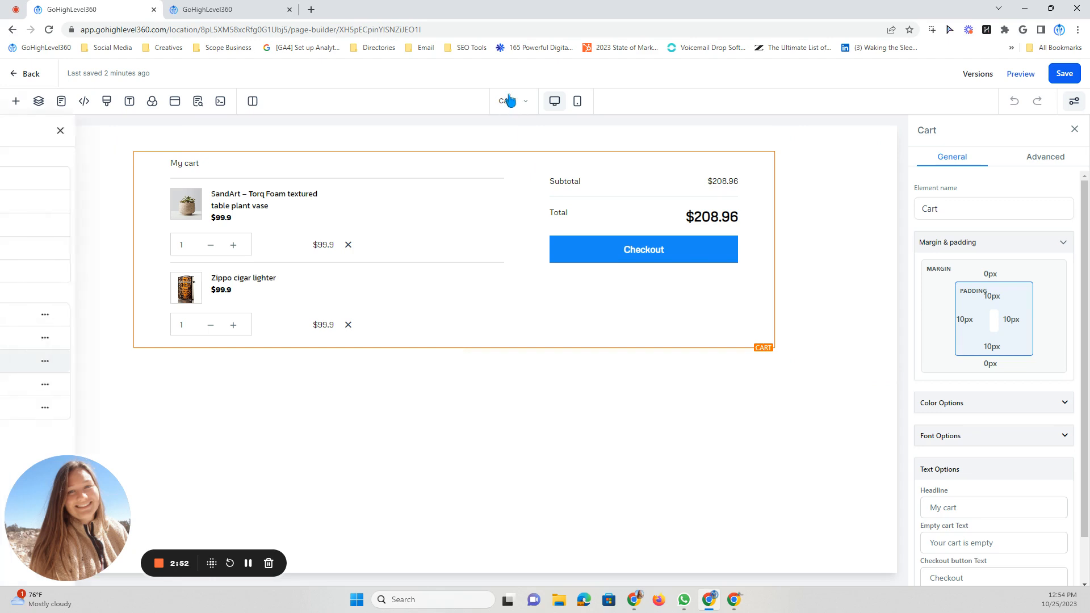
pyautogui.click(53, 385)
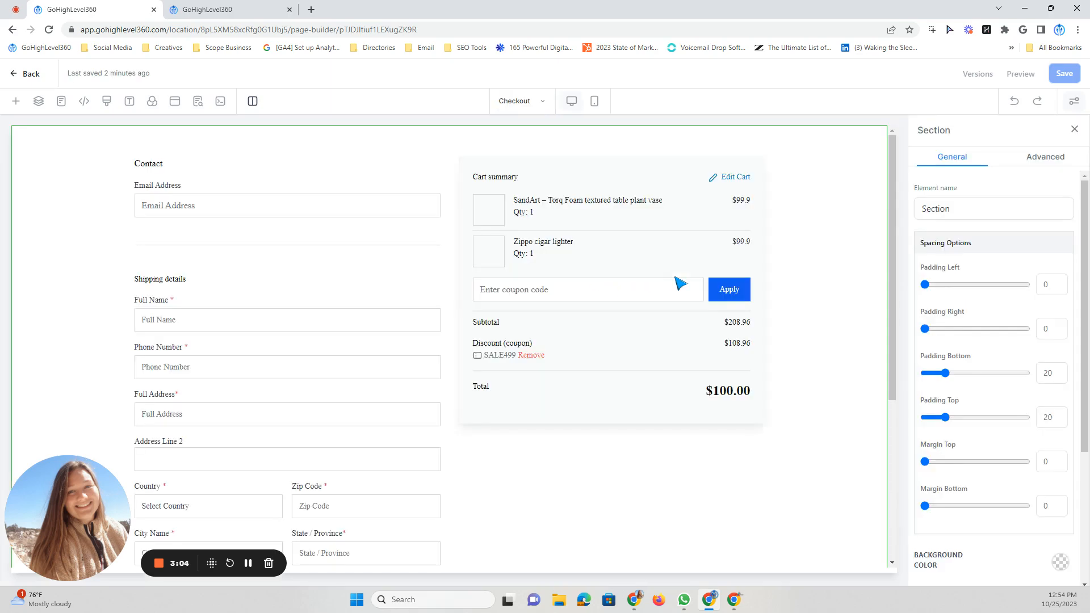
# - Examine the Checkout page from the contact and shipping fields and cart summary down to the payment form
pyautogui.scroll(-5, 319, 392)
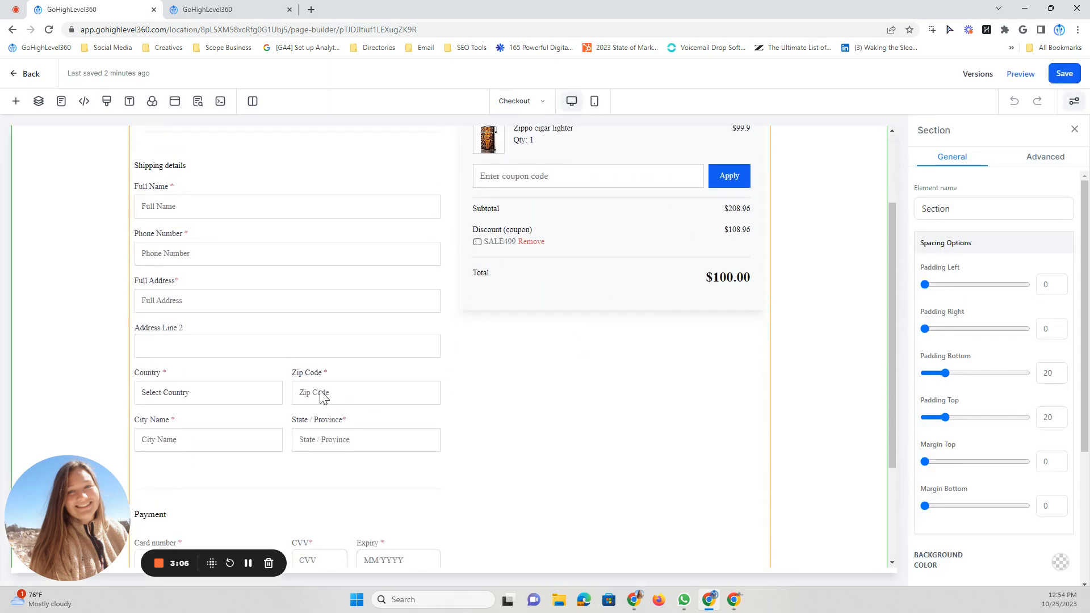
pyautogui.scroll(5, 341, 373)
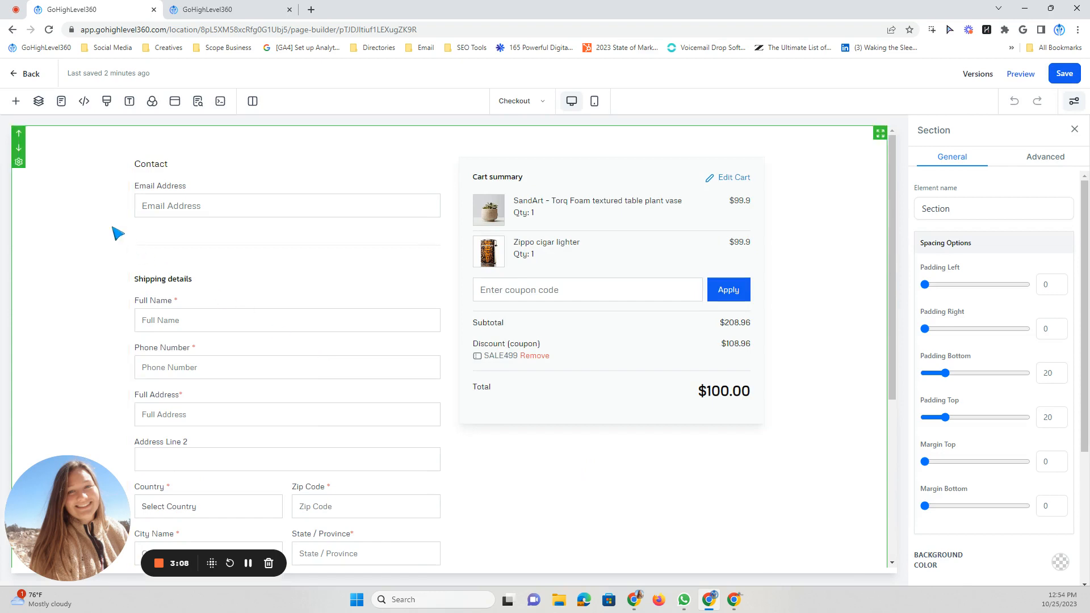
pyautogui.scroll(-5, 243, 238)
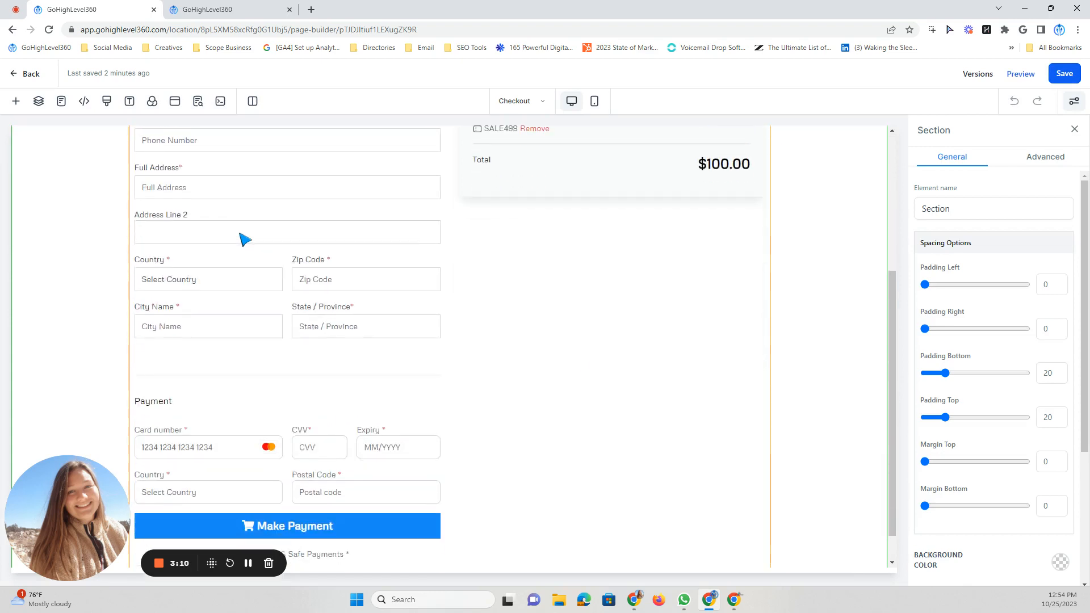
pyautogui.scroll(5, 398, 352)
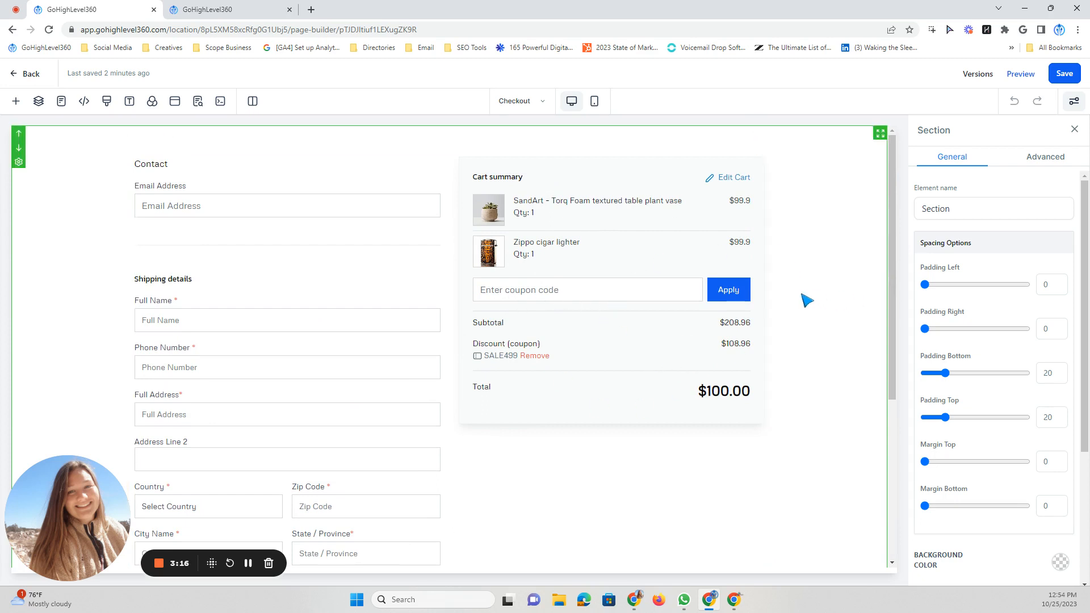
pyautogui.scroll(-5, 830, 274)
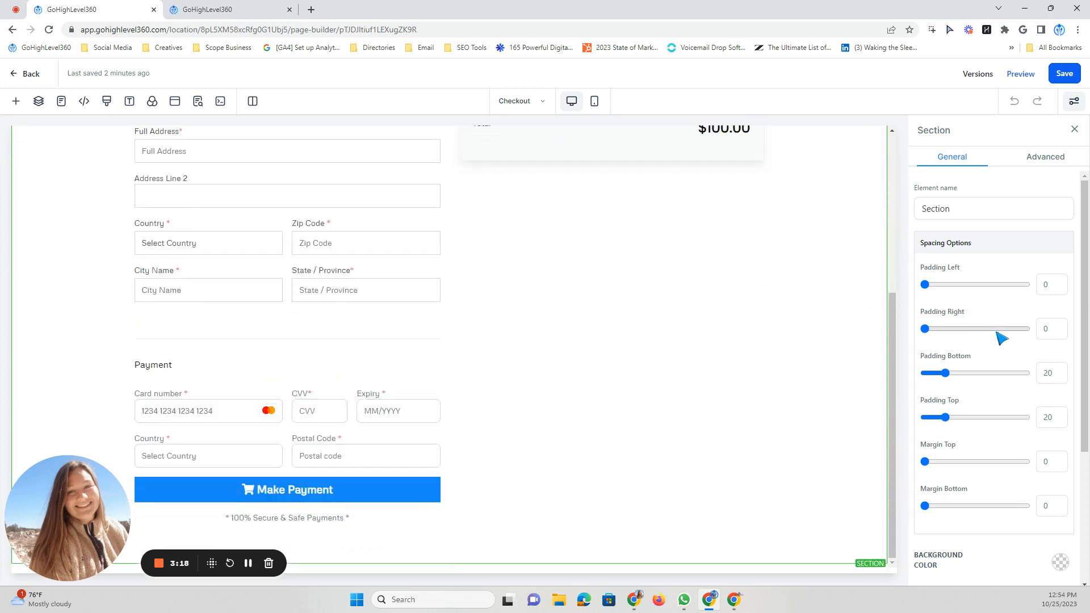
pyautogui.scroll(-3, 1002, 339)
pyautogui.scroll(3, 988, 329)
pyautogui.scroll(4, 813, 287)
pyautogui.scroll(-4, 1034, 244)
pyautogui.scroll(4, 1037, 242)
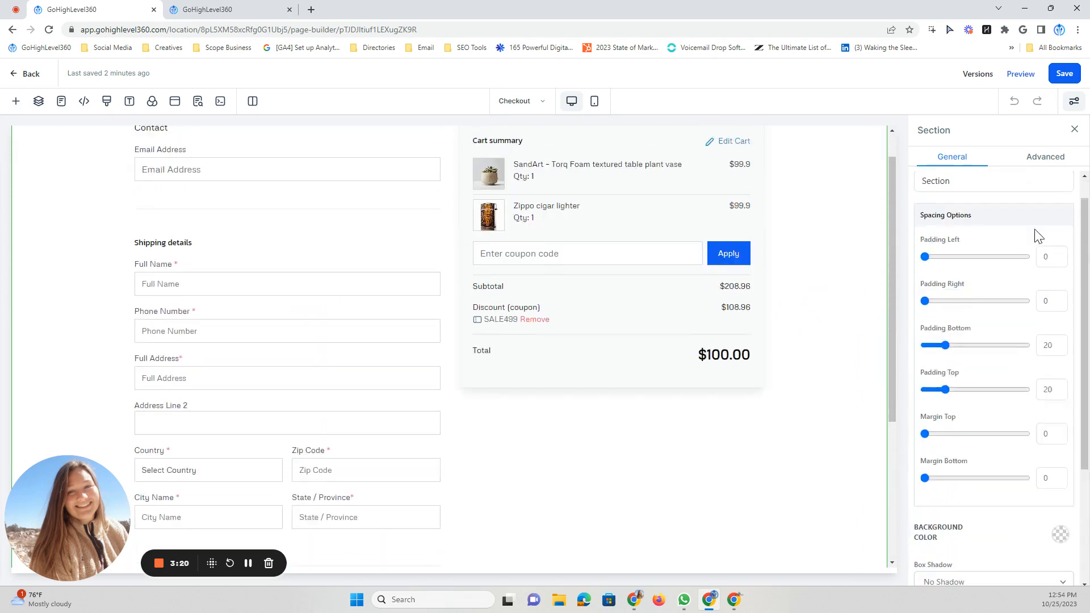
# - Review the checkout section's advanced border, width and visibility options and its general spacing and background options
pyautogui.click(1046, 158)
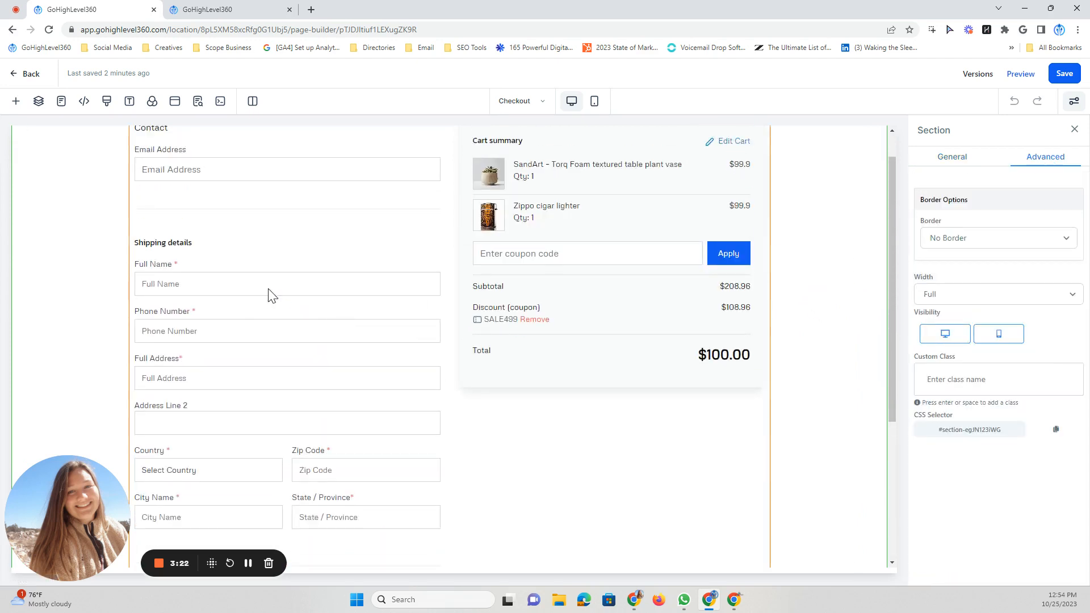
pyautogui.click(946, 152)
pyautogui.scroll(1, 250, 256)
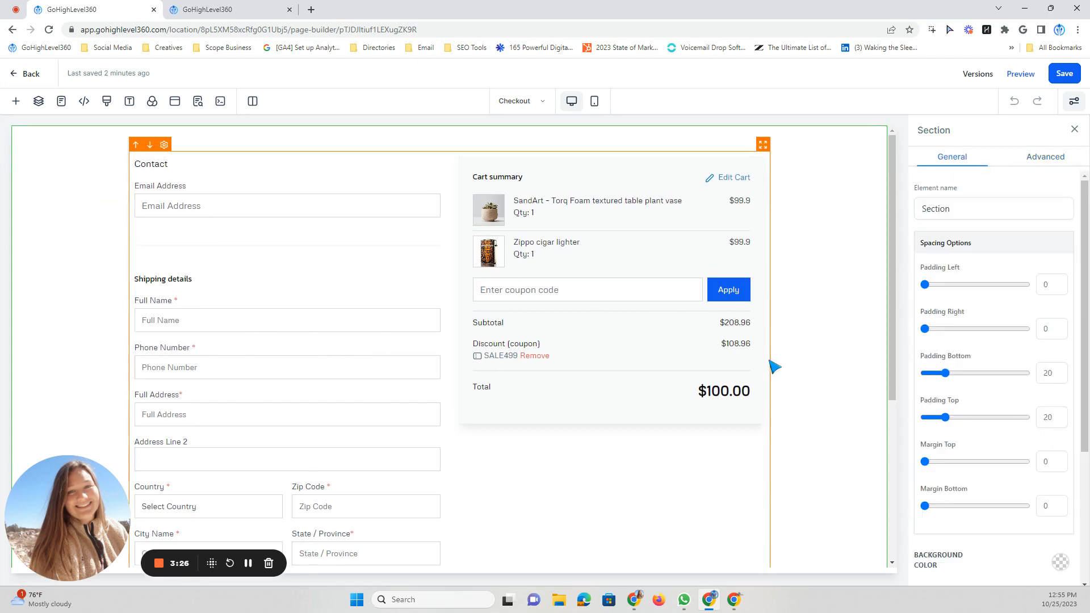
pyautogui.scroll(-4, 775, 367)
pyautogui.scroll(-3, 1015, 448)
pyautogui.scroll(3, 1010, 392)
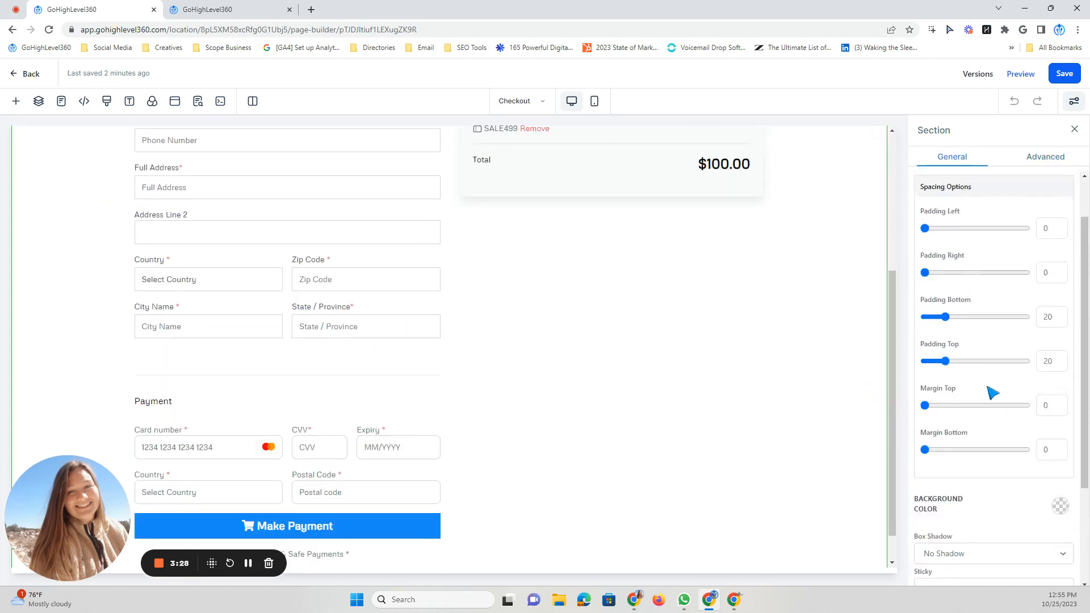
pyautogui.scroll(-2, 1022, 391)
pyautogui.scroll(4, 660, 378)
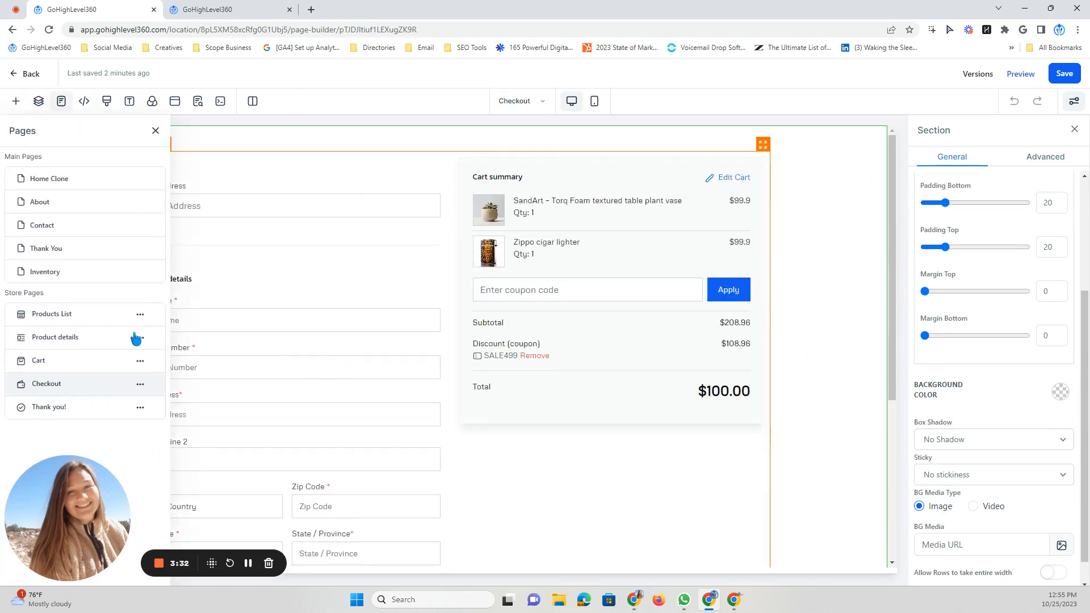
# - Open the Thank you! store page and examine its order summary, the Thank you element's settings and the surrounding section's settings
pyautogui.click(57, 407)
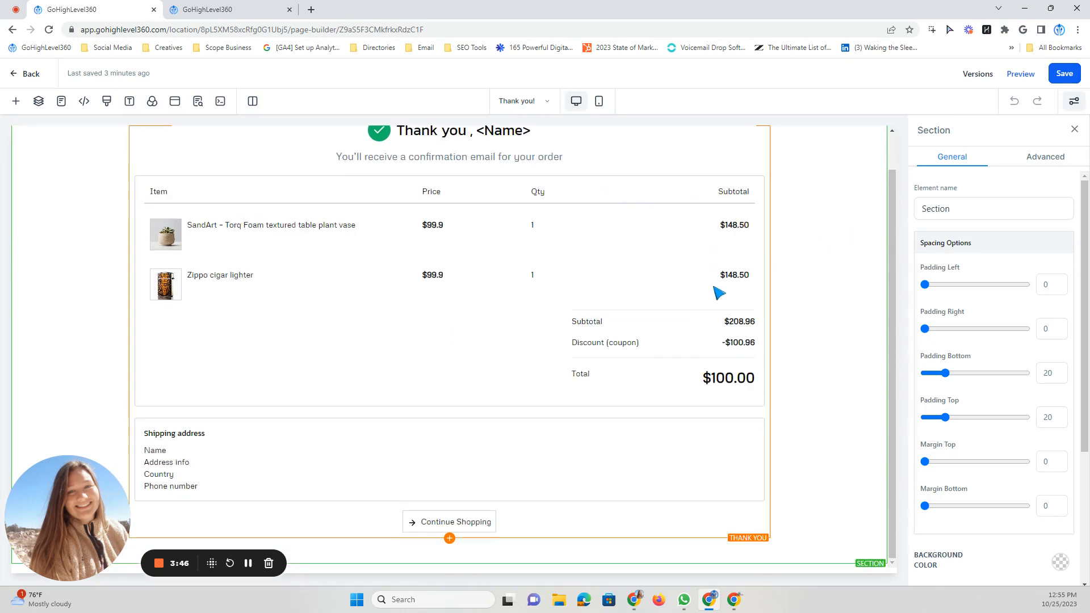
pyautogui.click(511, 179)
pyautogui.scroll(-1, 568, 278)
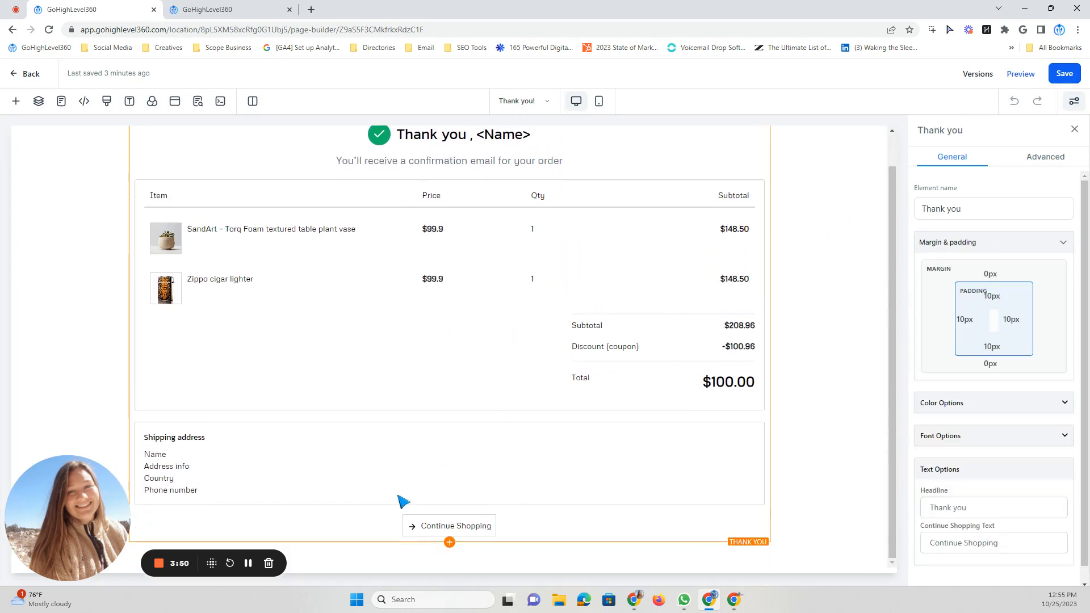
pyautogui.scroll(1, 57, 294)
pyautogui.click(57, 294)
pyautogui.scroll(-1, 54, 284)
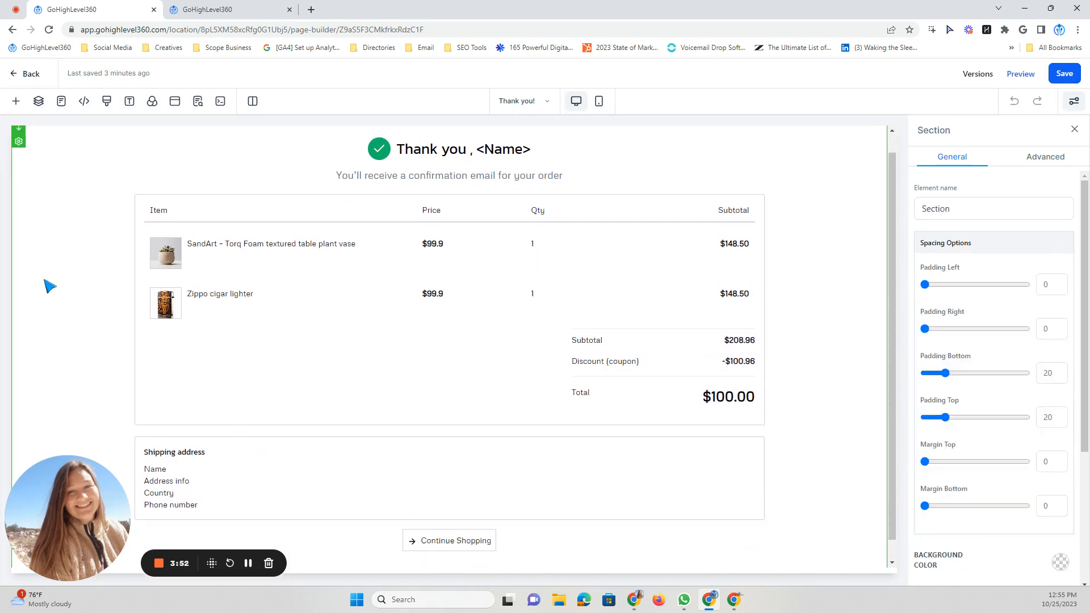
pyautogui.scroll(1, 864, 195)
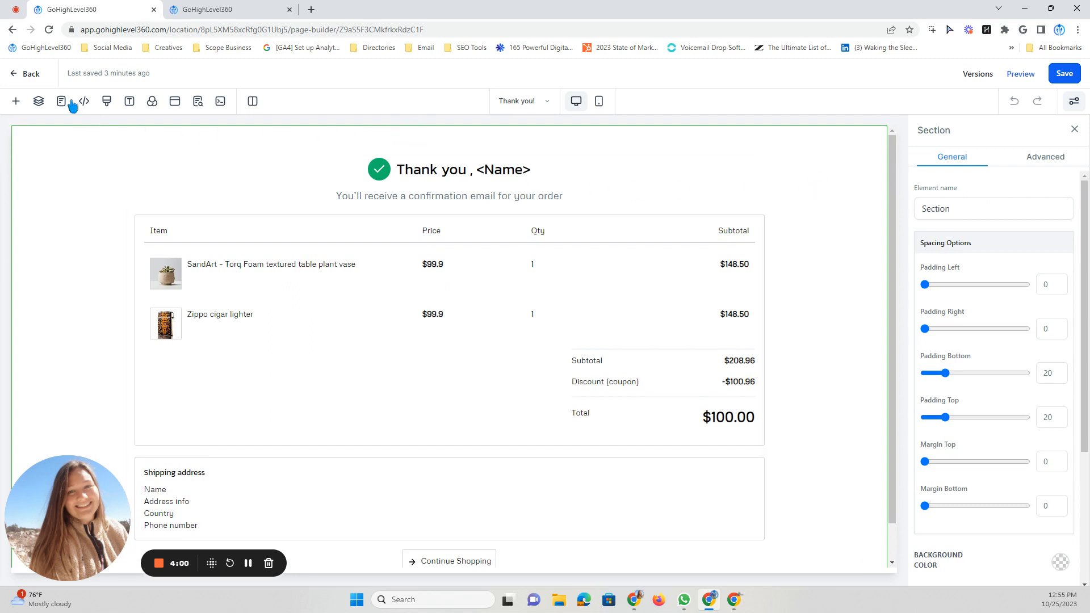
# - Leave the page builder and show the store pages in the Budget Night Vision website's page overview
pyautogui.click(30, 73)
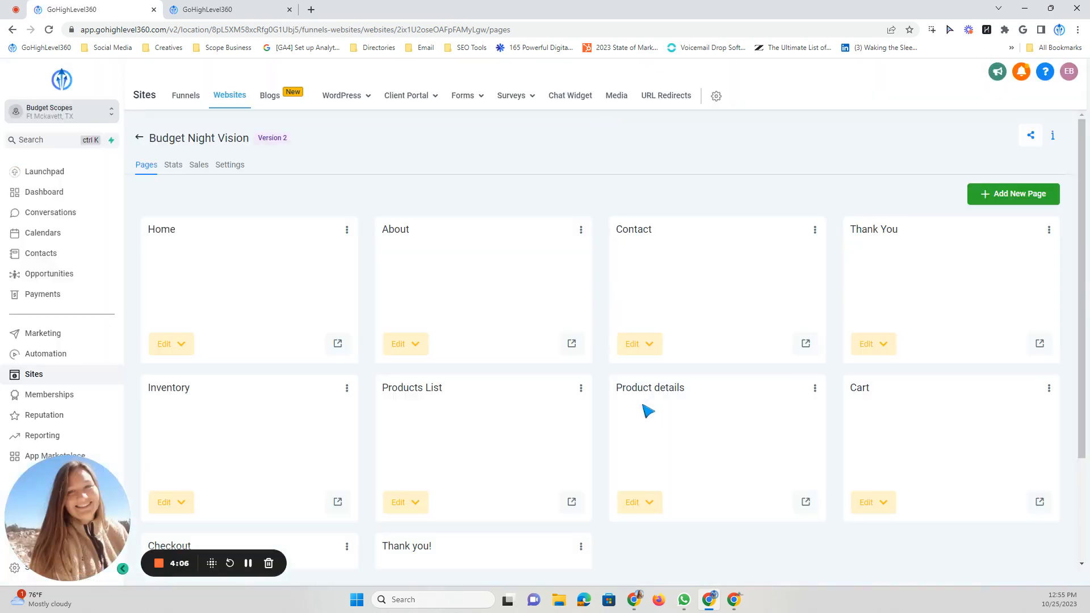
pyautogui.scroll(-3, 545, 455)
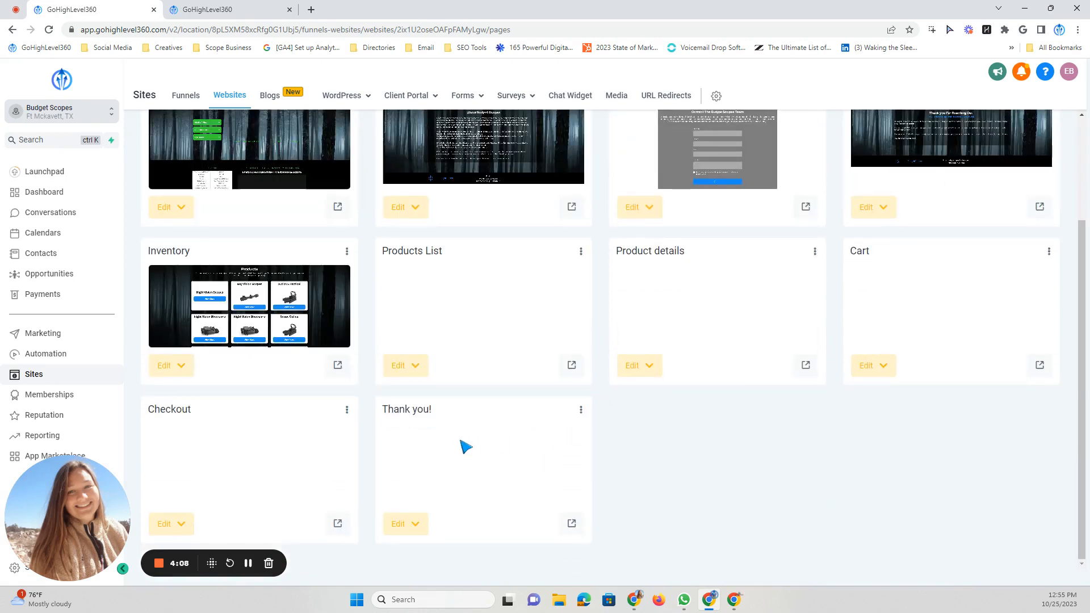